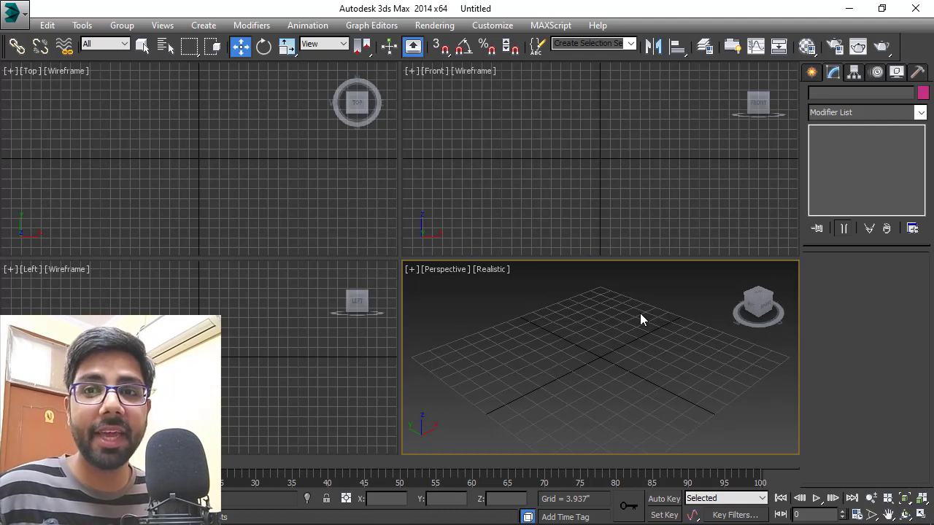
- Open the Compact Material Editor right of the viewports and select the red, then the blue 04 - Default material
{"action": "key", "text": "m"}
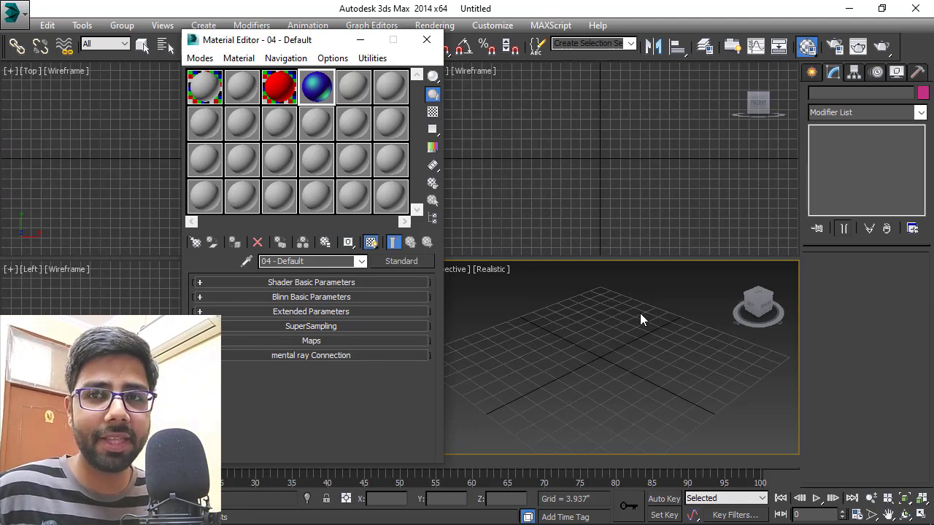
{"action": "mouse_move", "coordinate": [325, 40]}
{"action": "left_mouse_down"}
{"action": "mouse_move", "coordinate": [573, 35]}
{"action": "mouse_move", "coordinate": [579, 48]}
{"action": "left_mouse_up"}
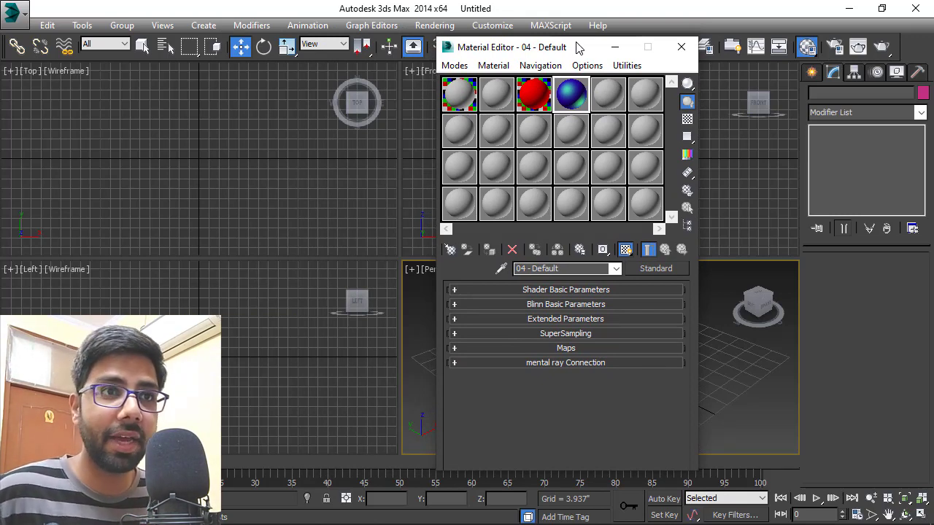
{"action": "left_click", "coordinate": [534, 93]}
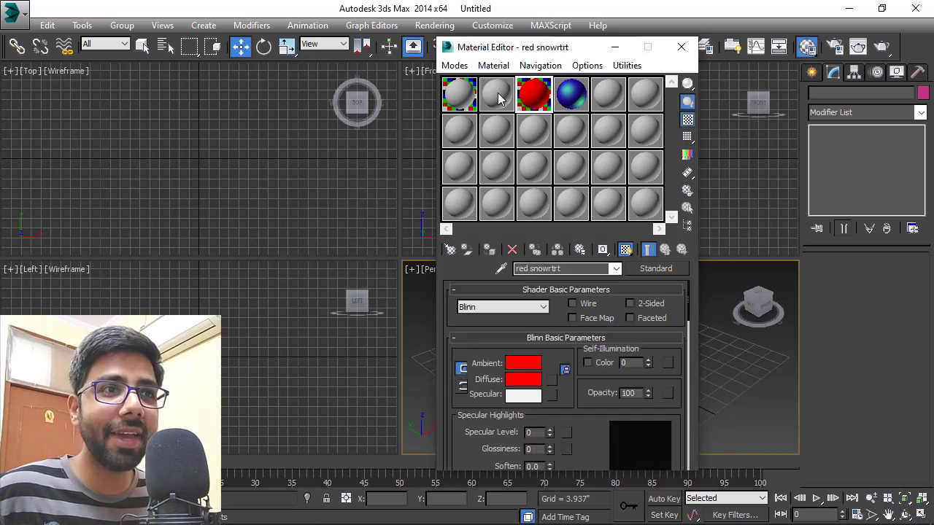
{"action": "left_click", "coordinate": [460, 93]}
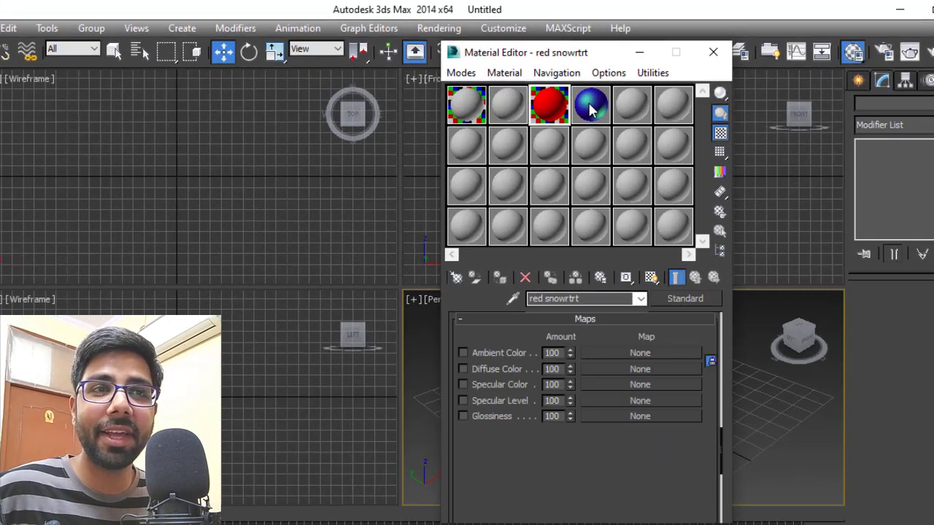
{"action": "left_click", "coordinate": [569, 91]}
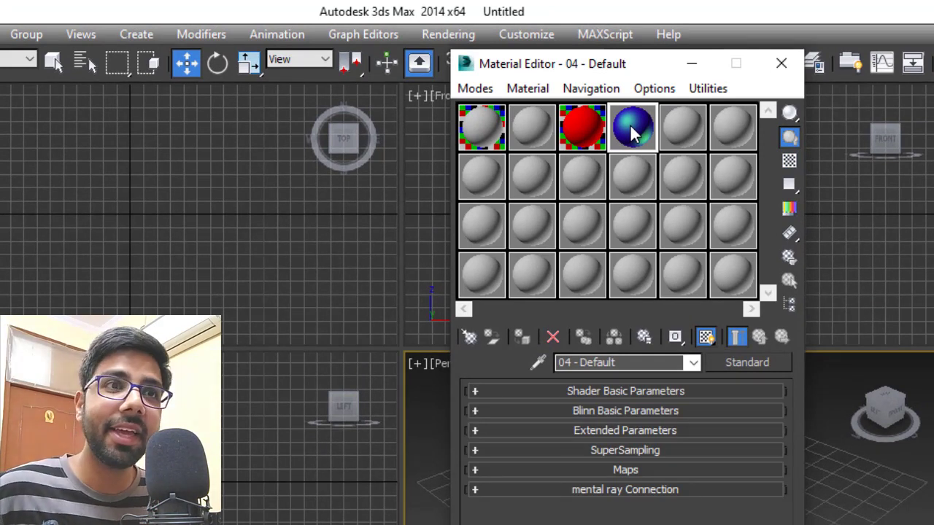
{"action": "left_click", "coordinate": [708, 89]}
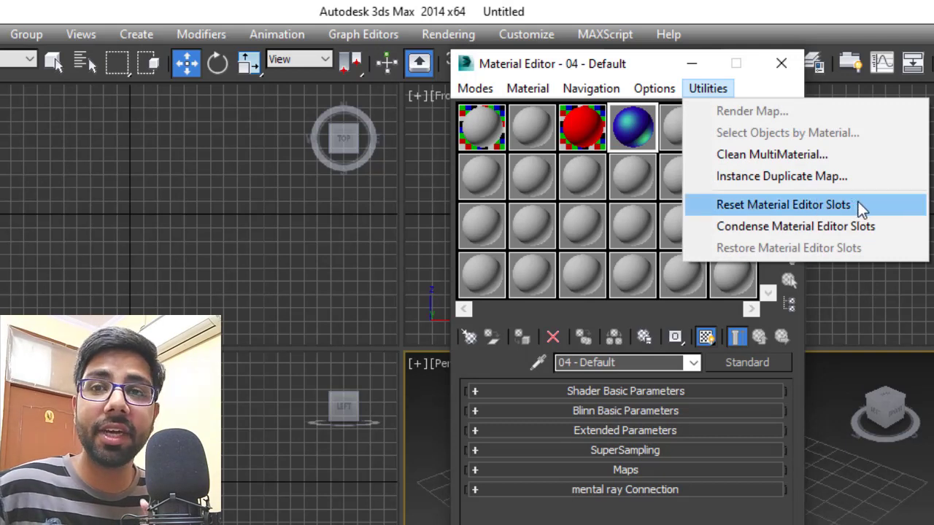
- Reset all Material Editor sample slots to grey defaults, then make slots 01 and 02 active
{"action": "left_click", "coordinate": [858, 205]}
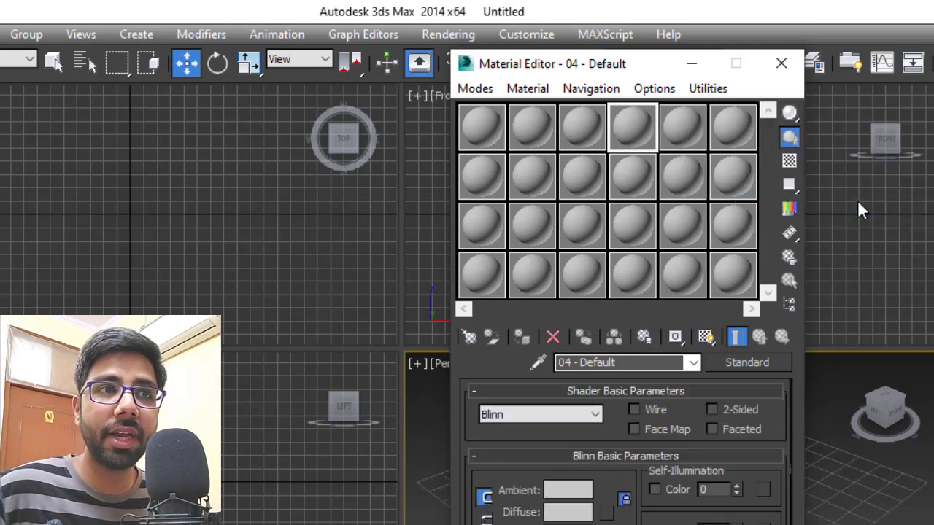
{"action": "left_click", "coordinate": [496, 125]}
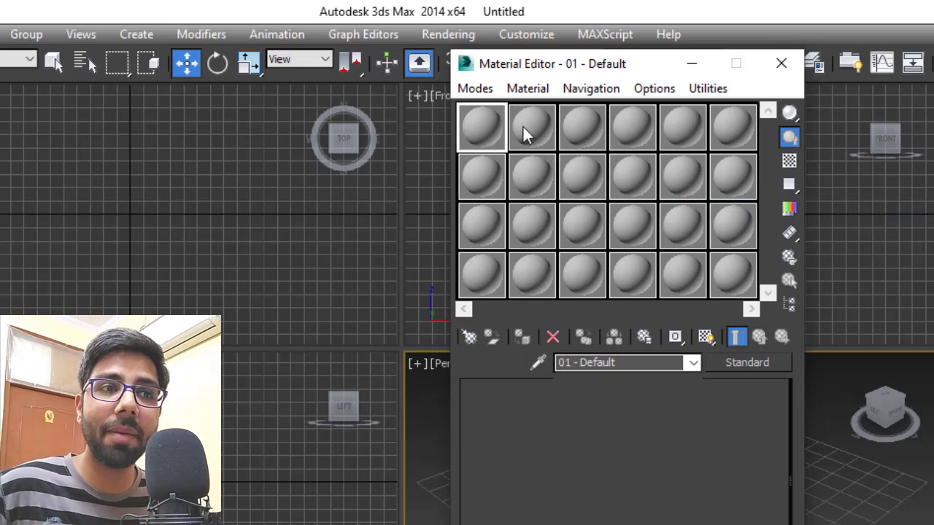
{"action": "left_click", "coordinate": [524, 125]}
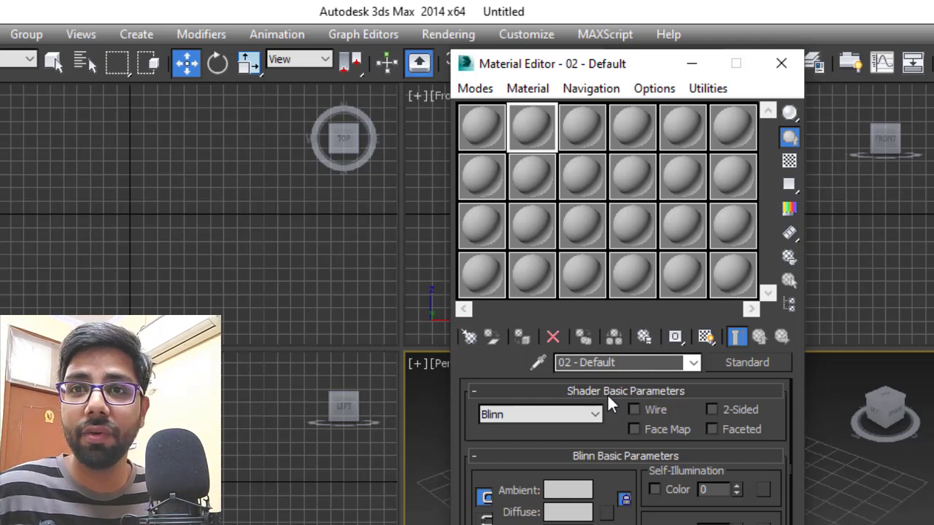
{"action": "left_click", "coordinate": [465, 88]}
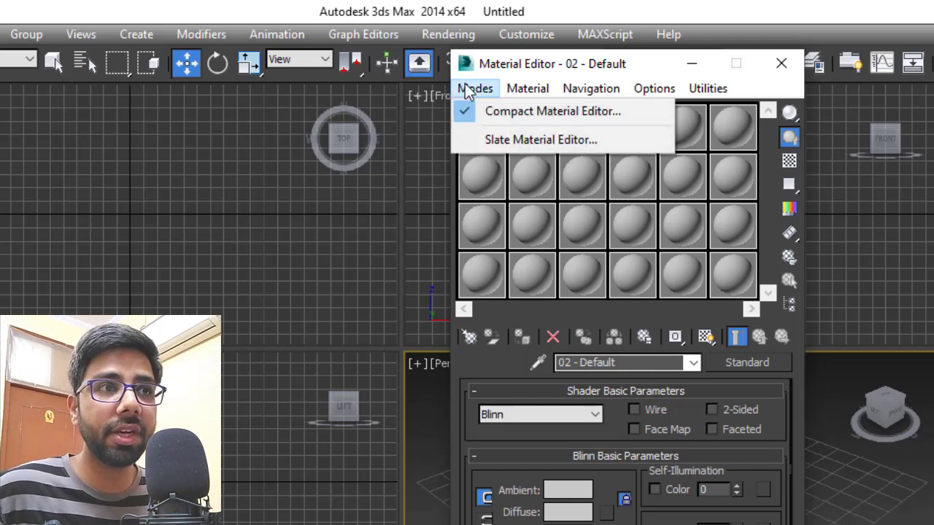
{"action": "left_click", "coordinate": [511, 142]}
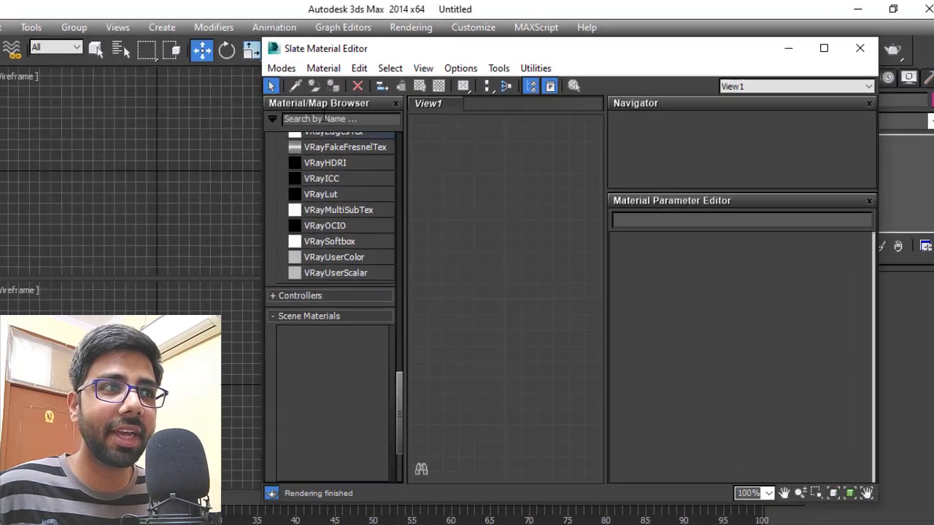
{"action": "left_click", "coordinate": [285, 69]}
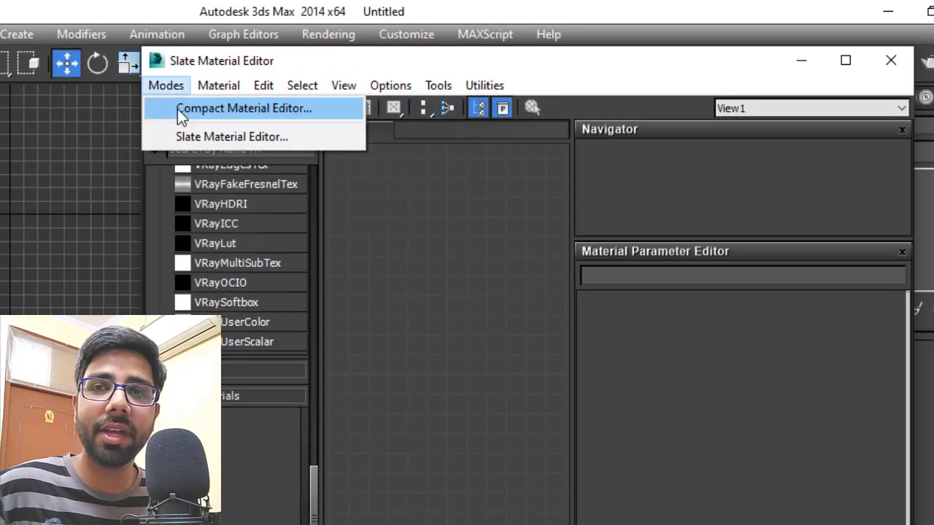
{"action": "left_click", "coordinate": [177, 108]}
{"action": "left_click_drag", "start_coordinate": [479, 60], "coordinate": [489, 33]}
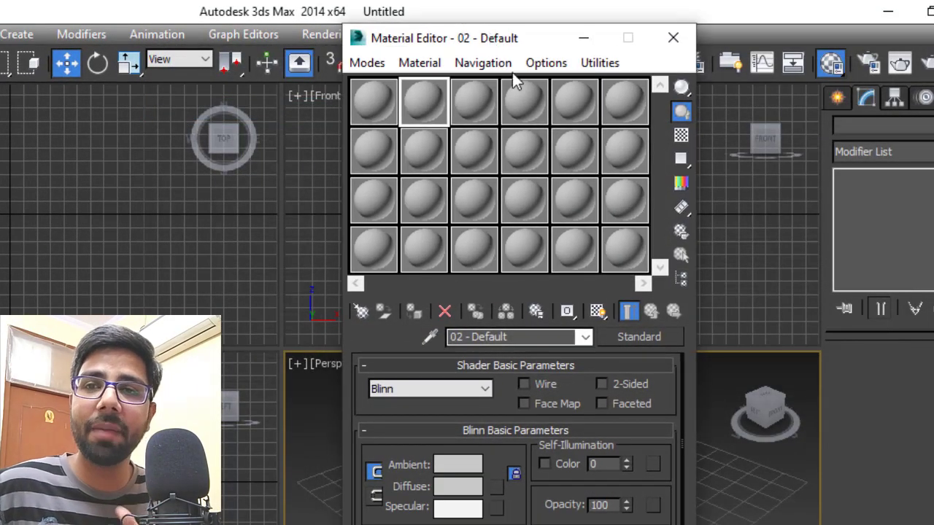
- With slot 24 active, cycle the sample slots through 3x2, 5x3 and 6x4, ending on 3x2
{"action": "left_click", "coordinate": [367, 99]}
{"action": "left_click", "coordinate": [632, 248]}
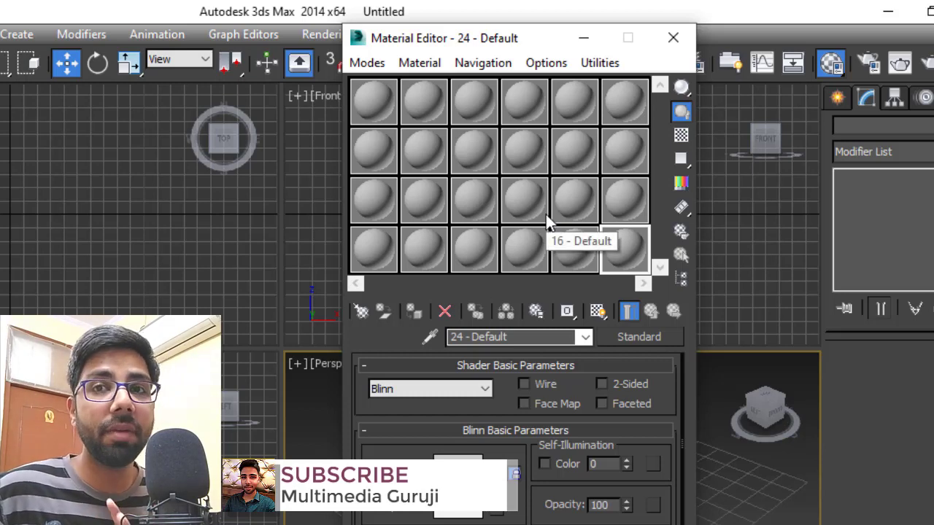
{"action": "left_click", "coordinate": [544, 64]}
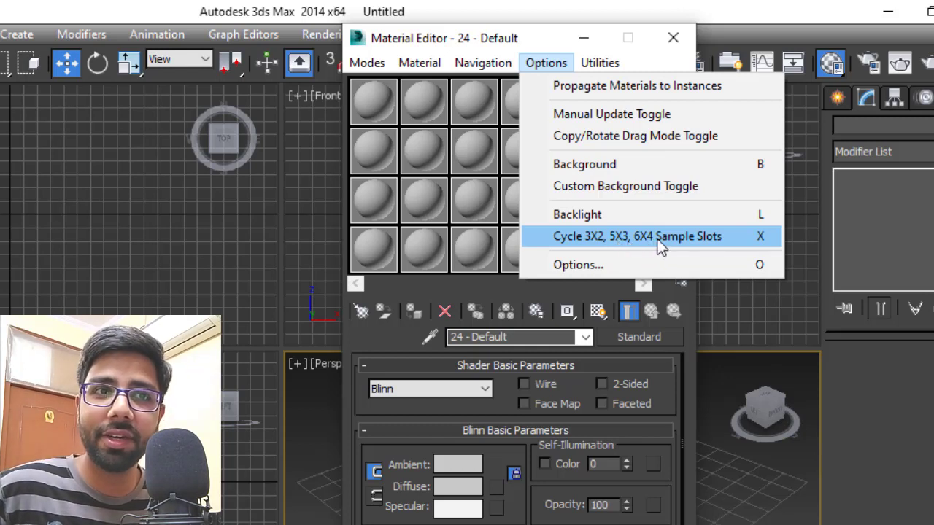
{"action": "left_click", "coordinate": [599, 237]}
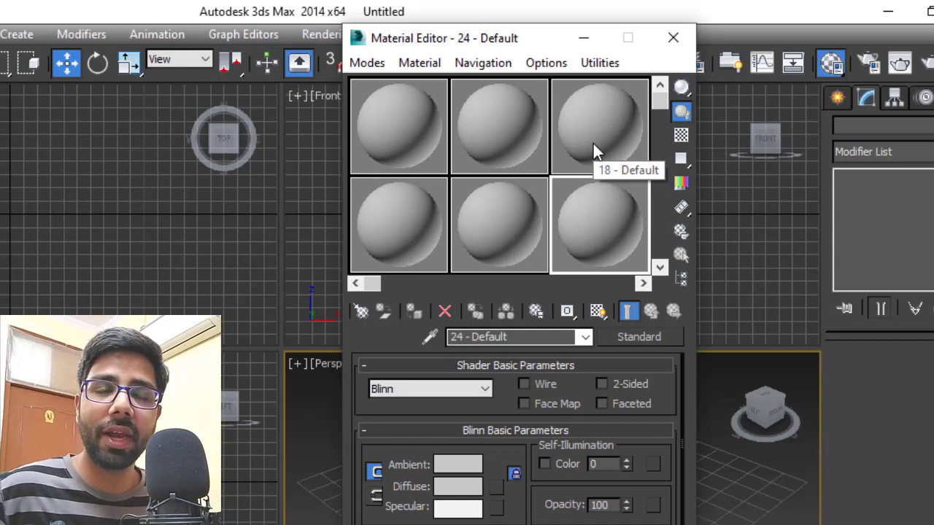
{"action": "key", "text": "x"}
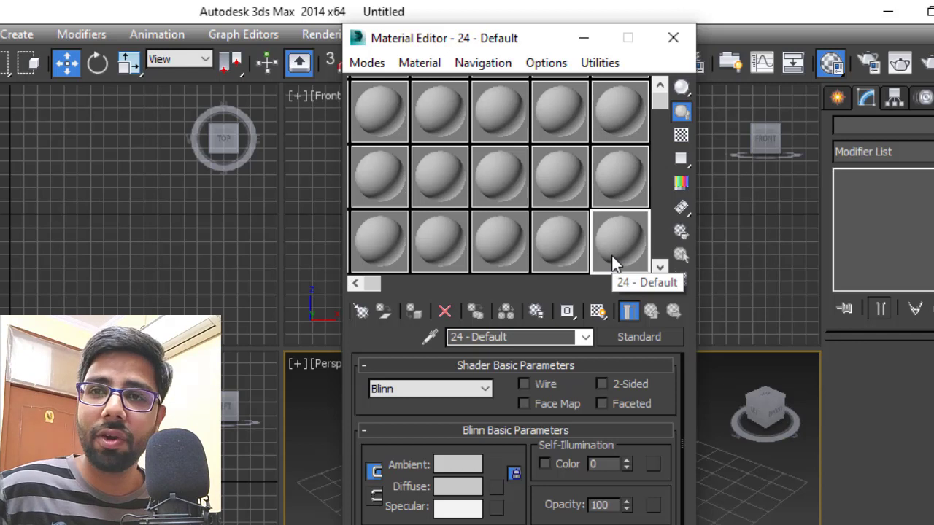
{"action": "key", "text": "x"}
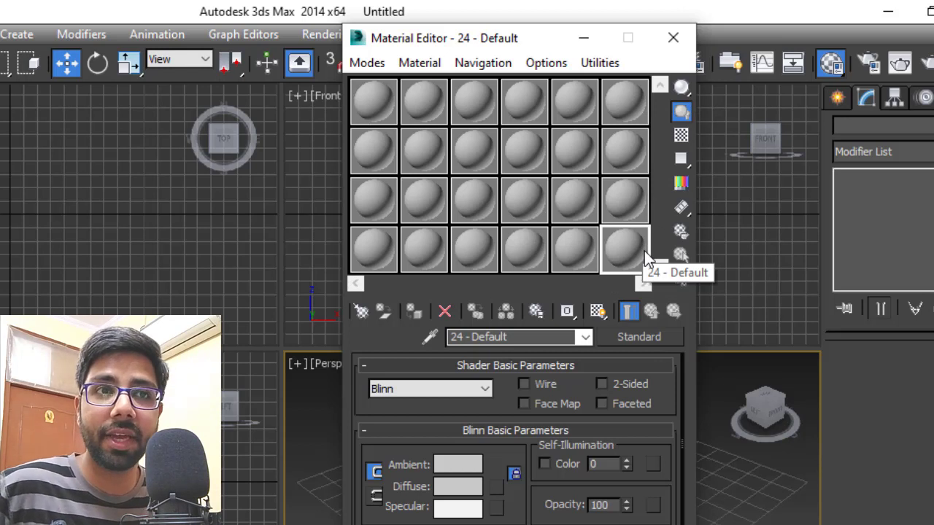
{"action": "key", "text": "x"}
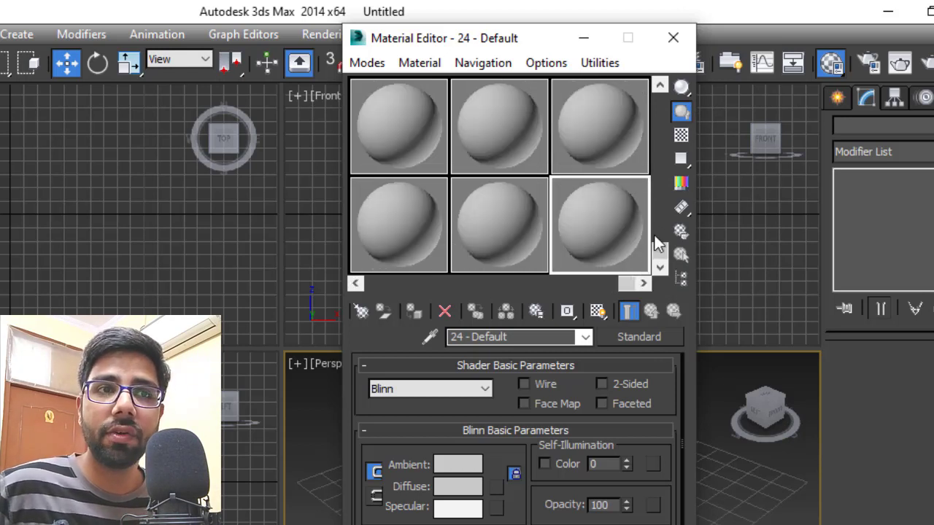
{"action": "mouse_move", "coordinate": [661, 247]}
{"action": "left_mouse_down"}
{"action": "mouse_move", "coordinate": [664, 285]}
{"action": "mouse_move", "coordinate": [365, 291]}
{"action": "left_mouse_up"}
{"action": "mouse_move", "coordinate": [659, 250]}
{"action": "left_mouse_down"}
{"action": "mouse_move", "coordinate": [646, 106]}
{"action": "mouse_move", "coordinate": [654, 91]}
{"action": "left_mouse_up"}
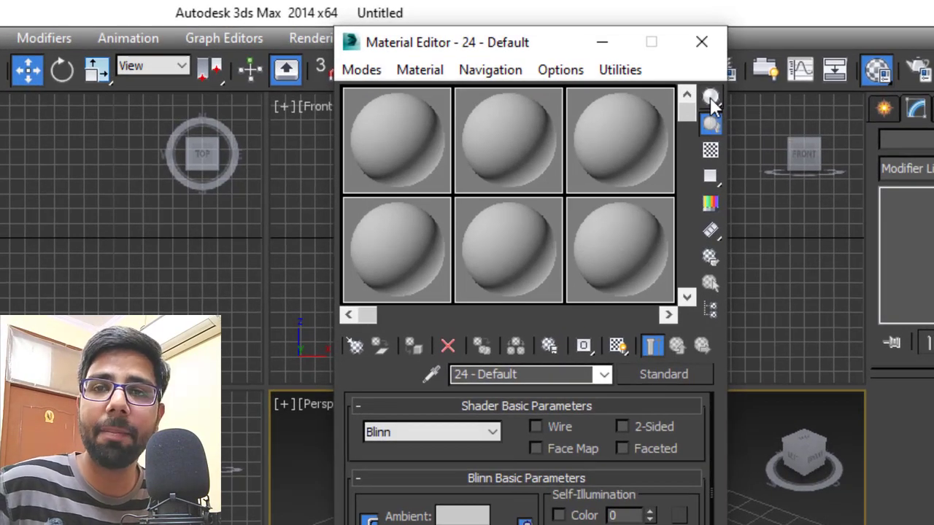
{"action": "left_click", "coordinate": [710, 98]}
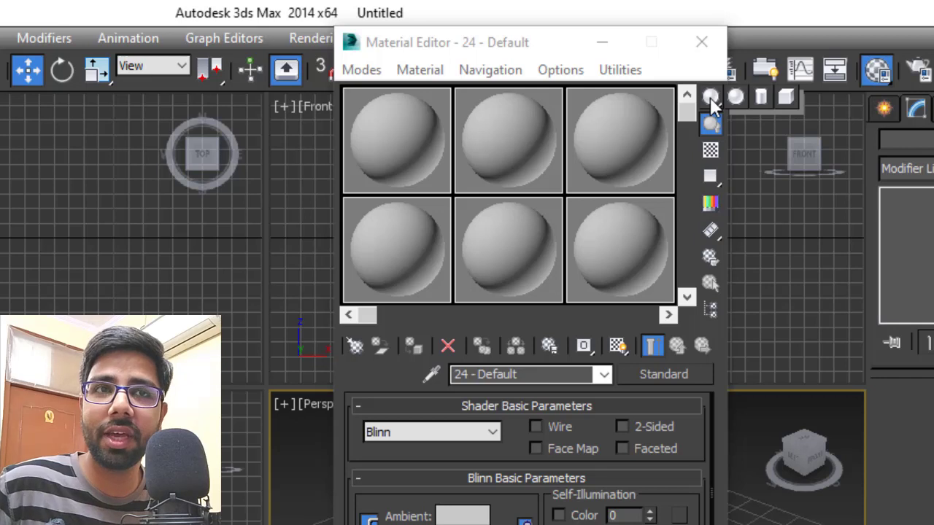
{"action": "left_click", "coordinate": [709, 97]}
{"action": "left_click", "coordinate": [400, 131]}
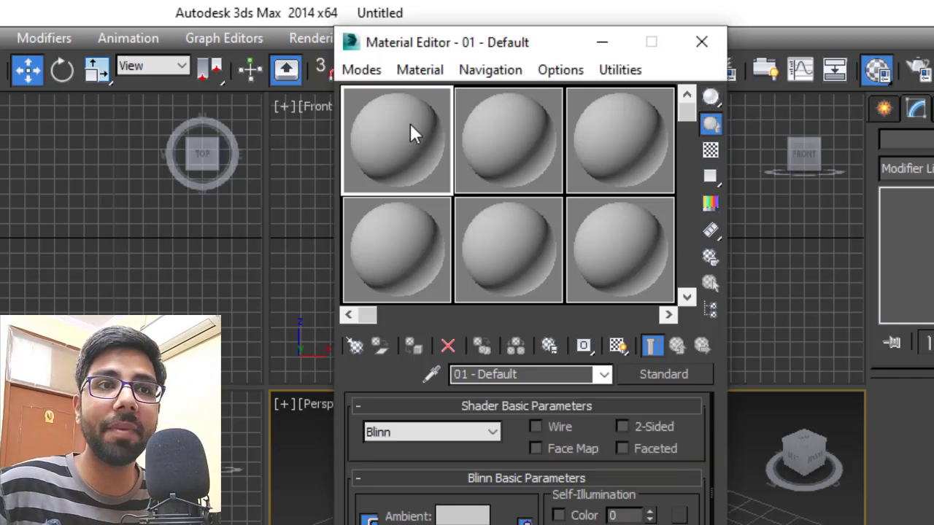
{"action": "left_click_drag", "start_coordinate": [710, 97], "coordinate": [762, 100]}
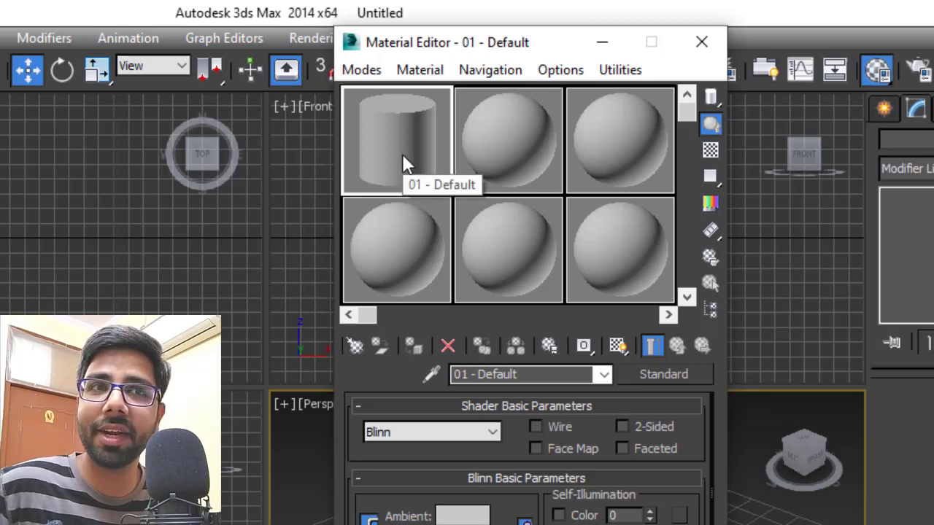
{"action": "mouse_move", "coordinate": [709, 97]}
{"action": "left_mouse_down"}
{"action": "mouse_move", "coordinate": [819, 101]}
{"action": "mouse_move", "coordinate": [786, 96]}
{"action": "left_mouse_up"}
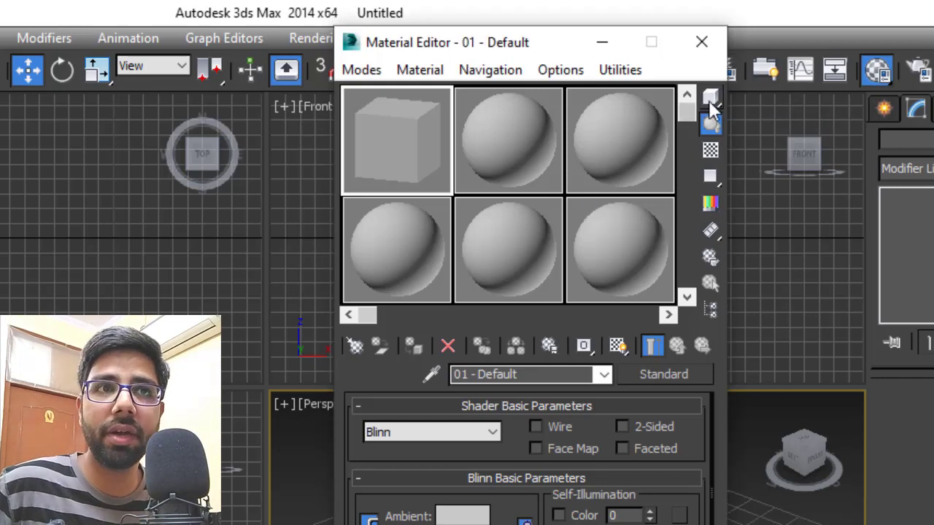
{"action": "left_click_drag", "start_coordinate": [710, 102], "coordinate": [740, 90]}
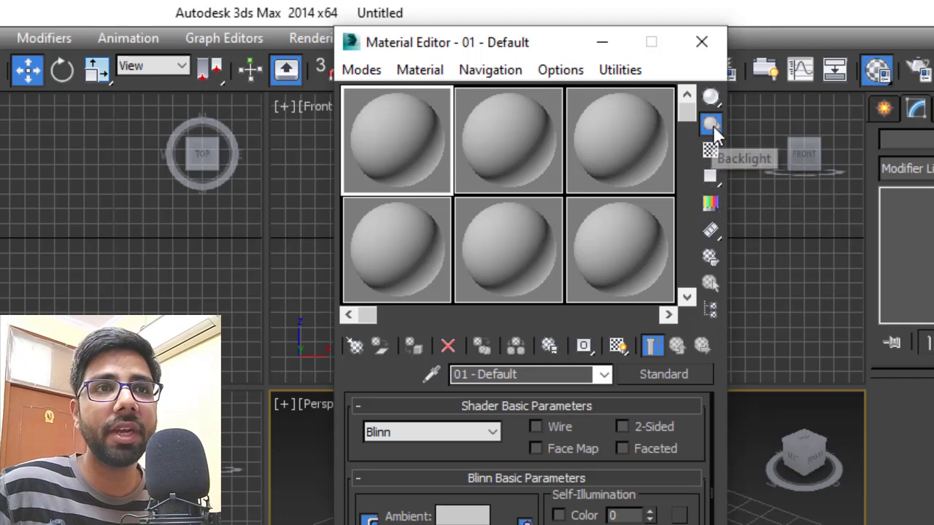
{"action": "left_click", "coordinate": [713, 125]}
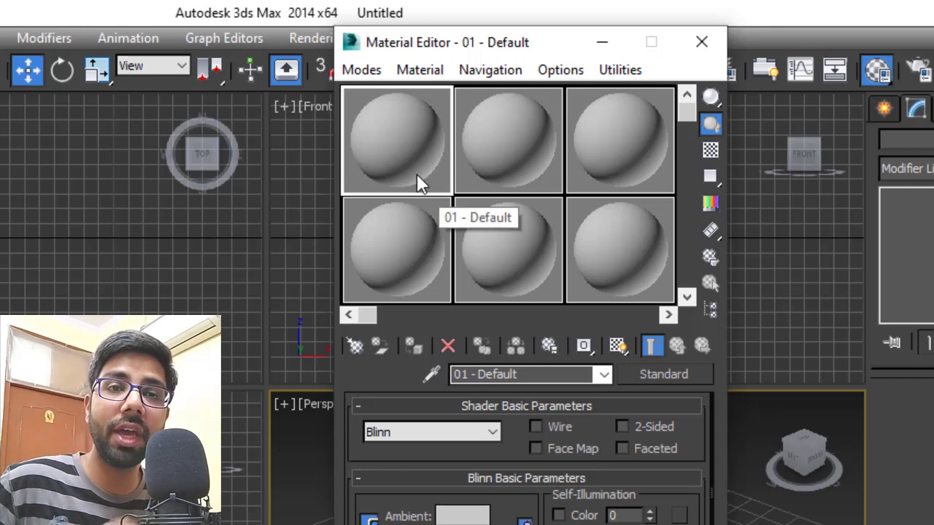
{"action": "left_click", "coordinate": [711, 130]}
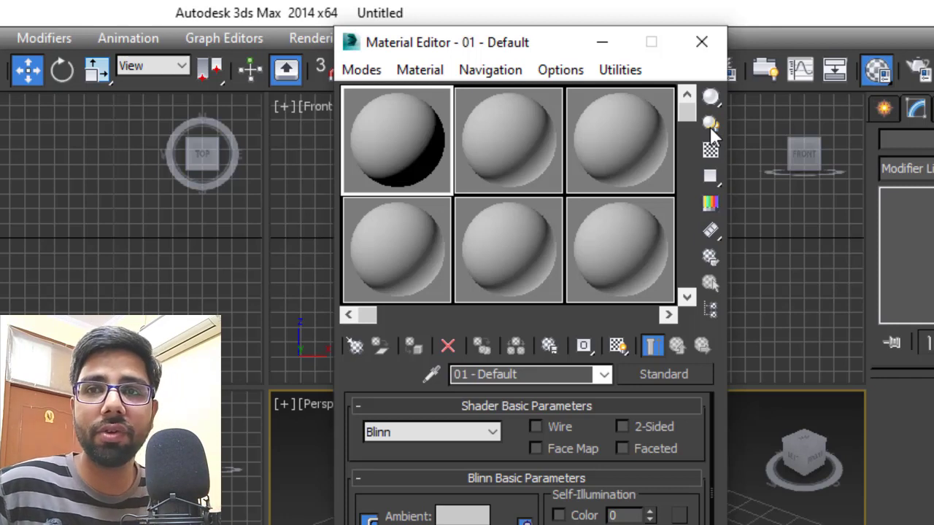
{"action": "left_click", "coordinate": [711, 128]}
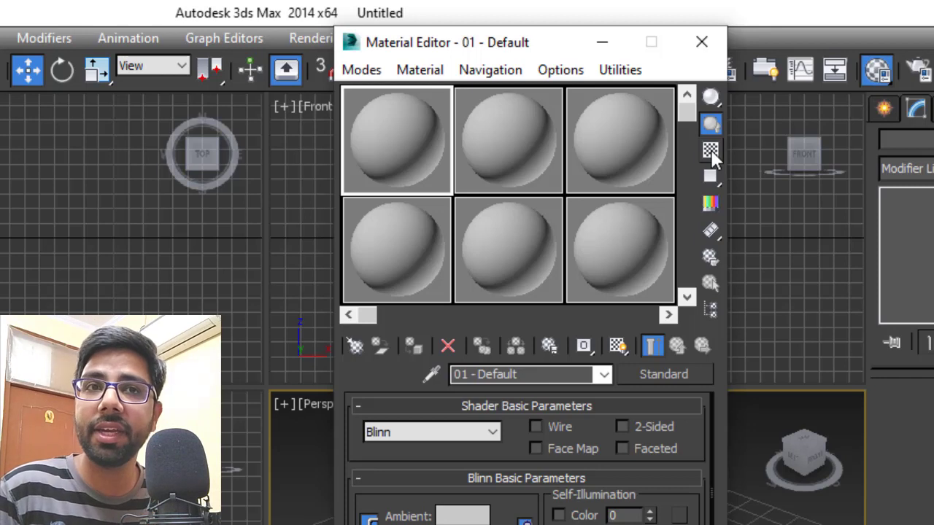
- Turn on the checkered Background behind the first sample sphere
{"action": "left_click", "coordinate": [712, 151]}
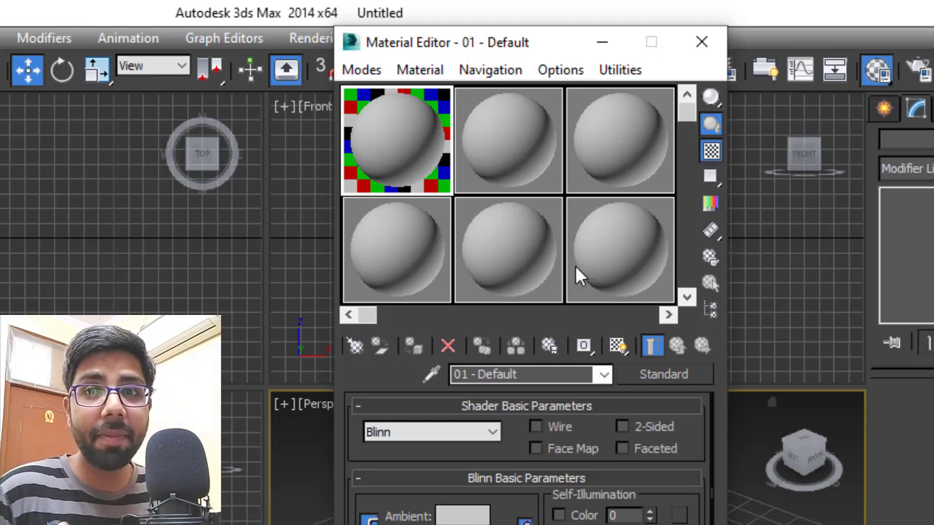
{"action": "left_click", "coordinate": [711, 176]}
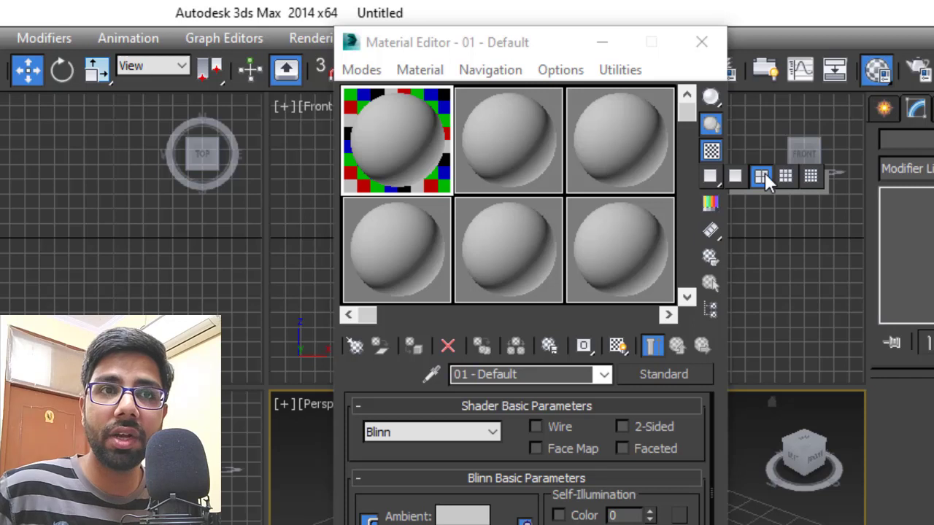
{"action": "left_click", "coordinate": [764, 173]}
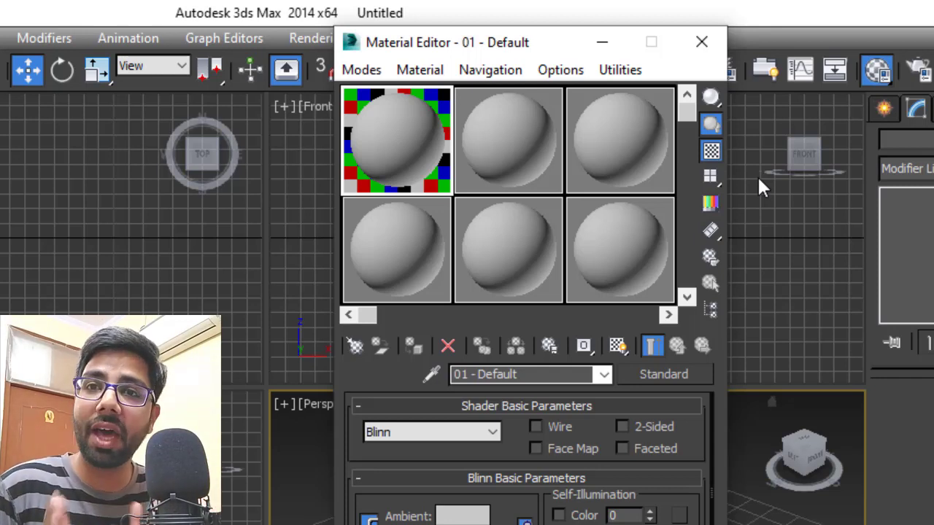
{"action": "scroll", "coordinate": [752, 176], "scroll_direction": "up", "scroll_amount": 3}
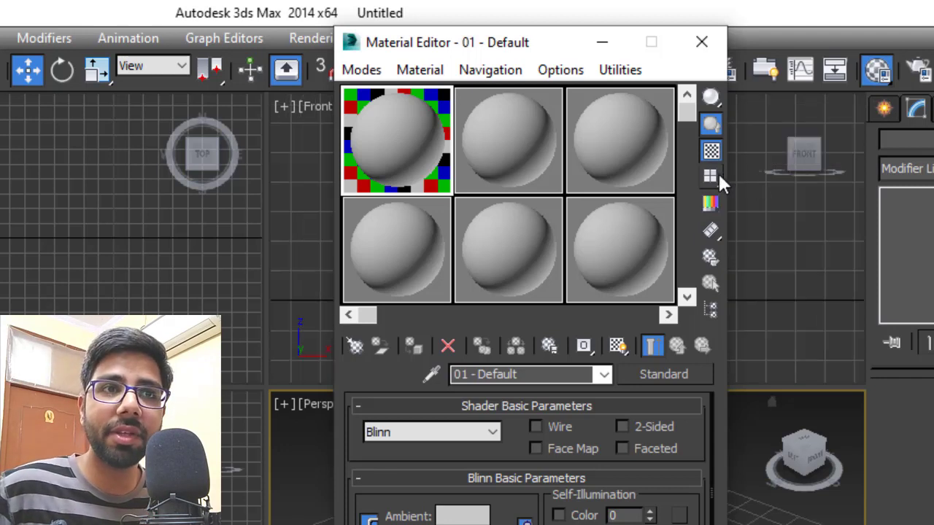
{"action": "left_click_drag", "start_coordinate": [719, 178], "coordinate": [779, 179]}
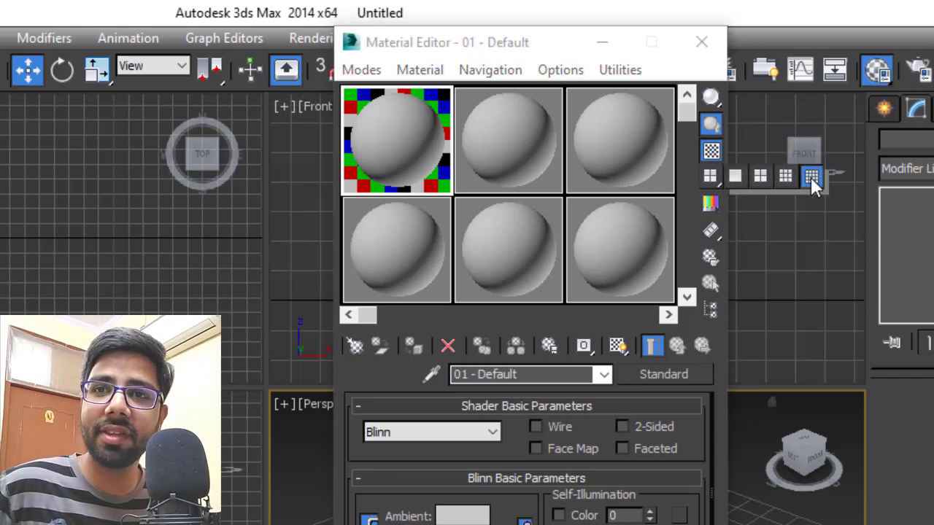
{"action": "left_click_drag", "start_coordinate": [811, 177], "coordinate": [811, 178]}
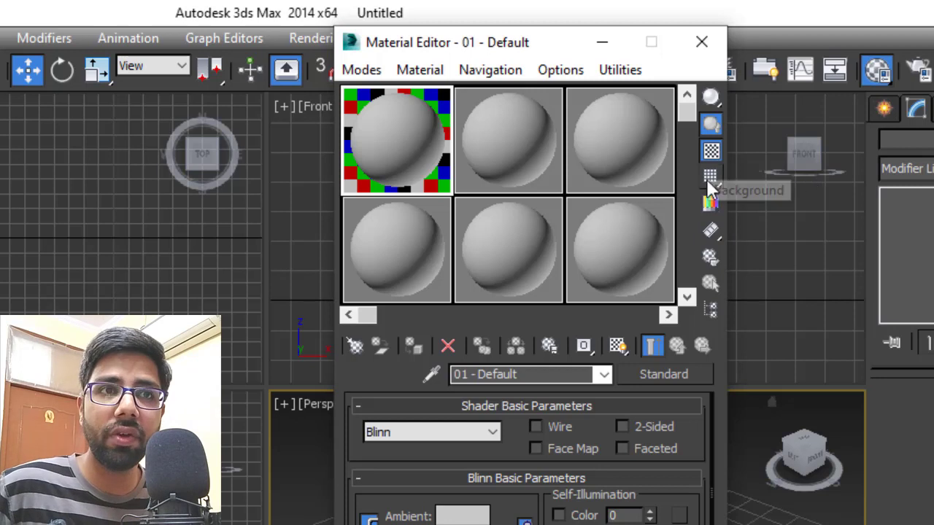
{"action": "left_click_drag", "start_coordinate": [710, 176], "coordinate": [736, 181]}
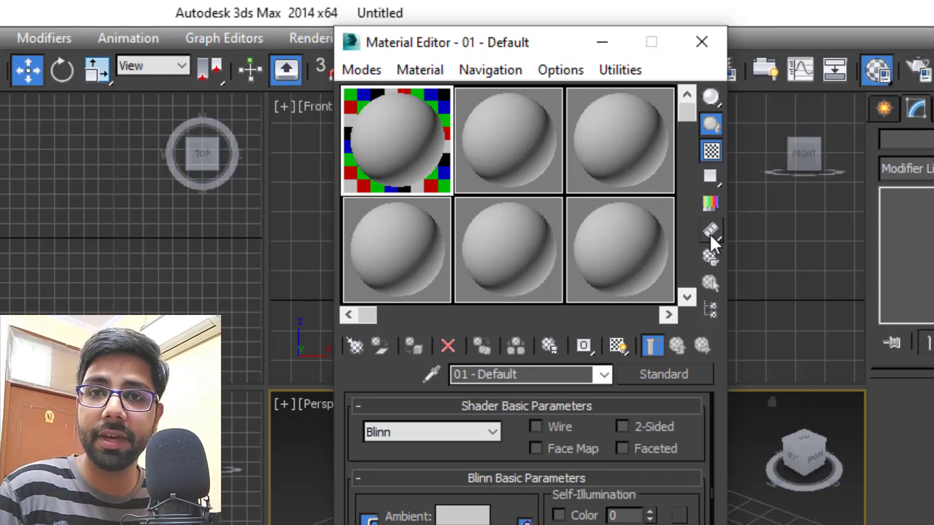
{"action": "left_click_drag", "start_coordinate": [710, 233], "coordinate": [732, 234]}
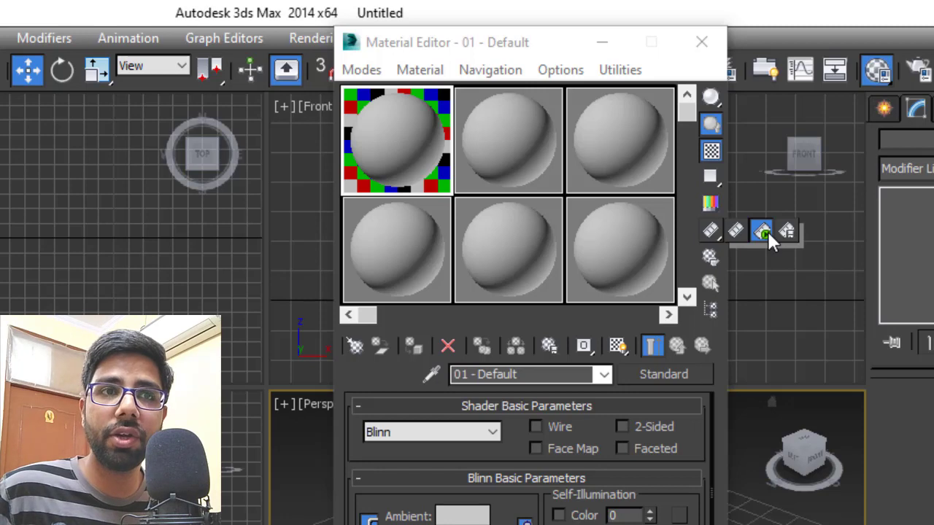
{"action": "left_click_drag", "start_coordinate": [768, 231], "coordinate": [767, 231]}
{"action": "left_click", "coordinate": [635, 421]}
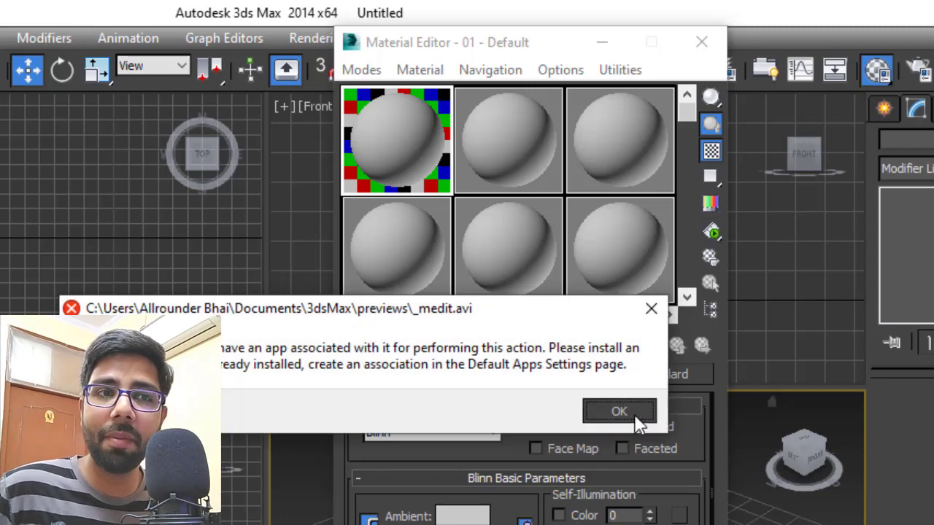
{"action": "left_click", "coordinate": [509, 477]}
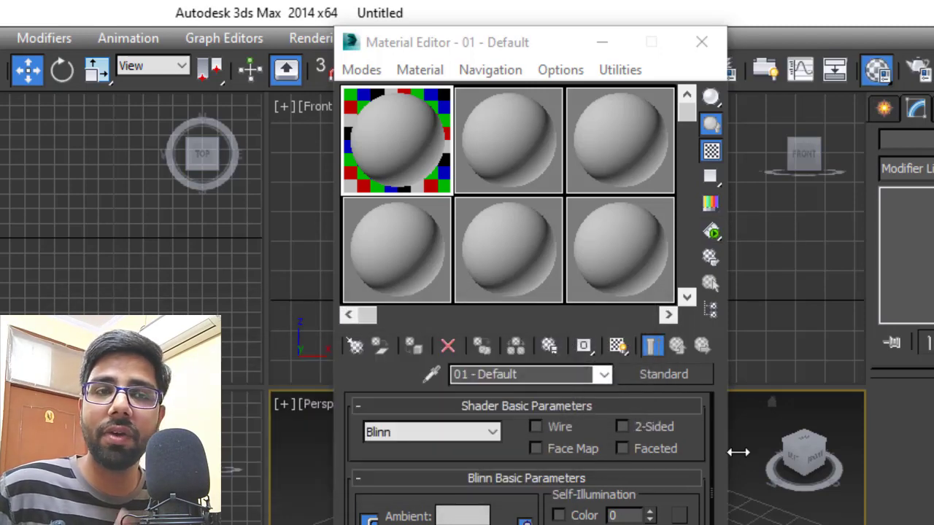
{"action": "left_click_drag", "start_coordinate": [703, 230], "coordinate": [733, 235]}
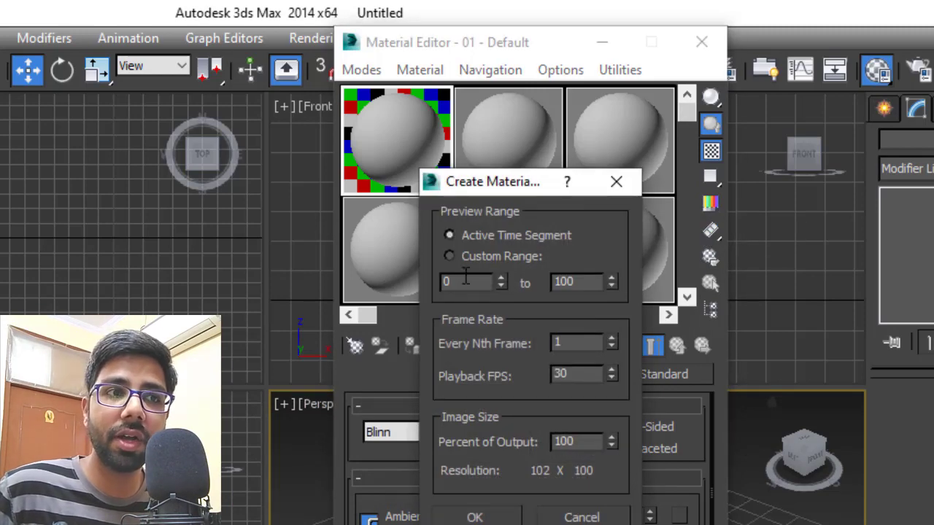
{"action": "key", "text": "Tab"}
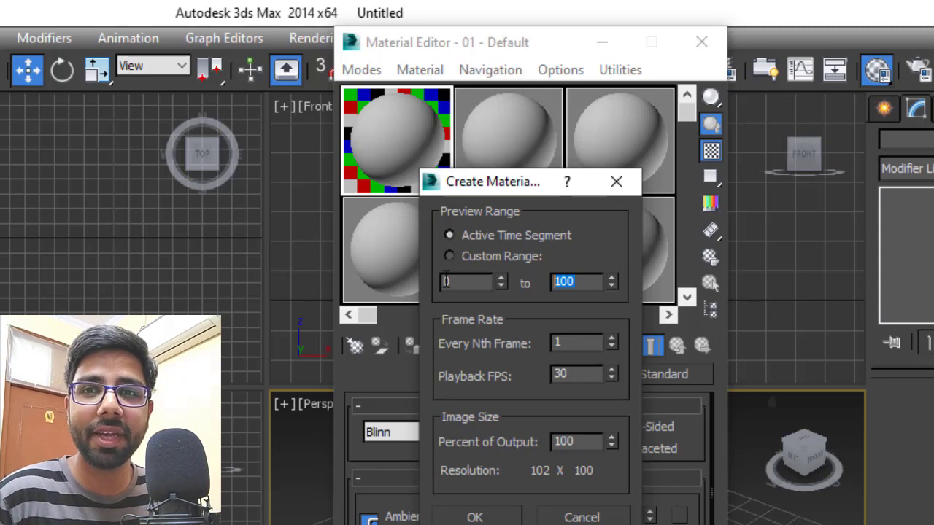
{"action": "left_click", "coordinate": [615, 517]}
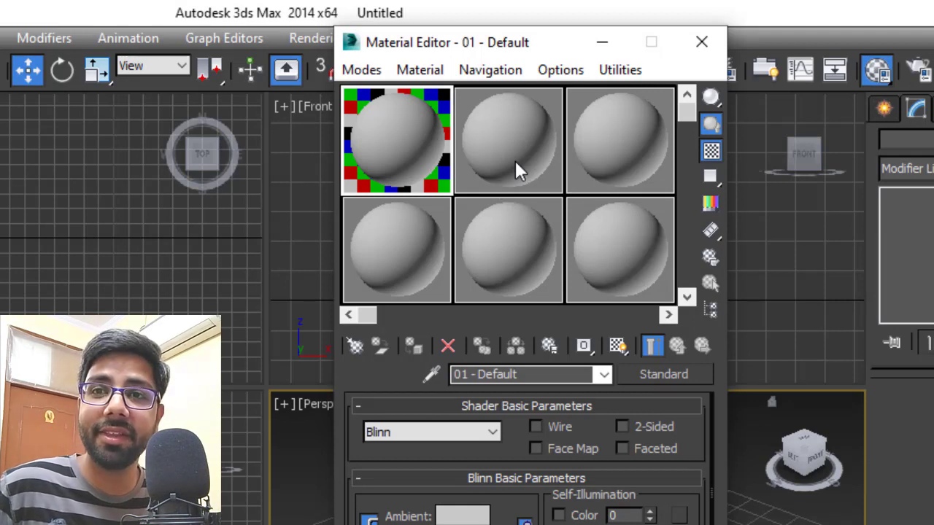
{"action": "left_click", "coordinate": [711, 257]}
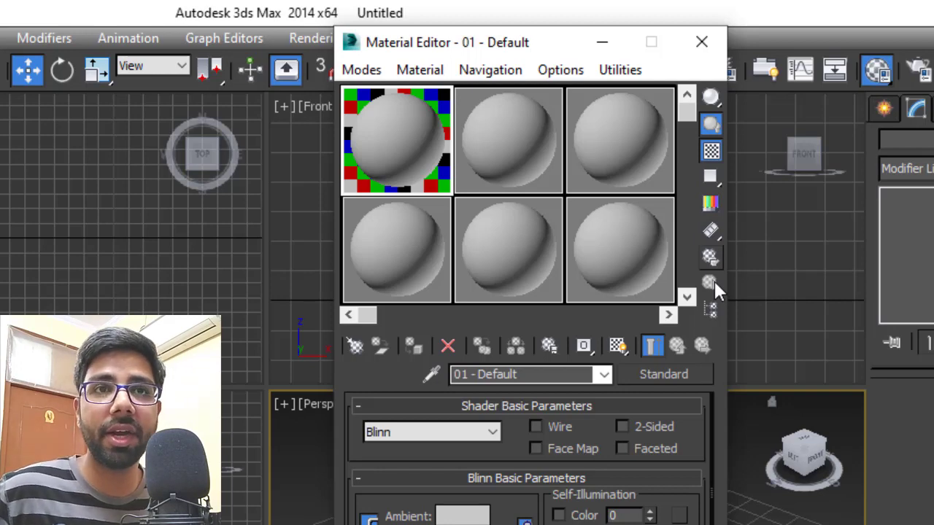
- Create a standard-primitive box in the Top view and a sphere to its right
{"action": "left_click", "coordinate": [886, 113]}
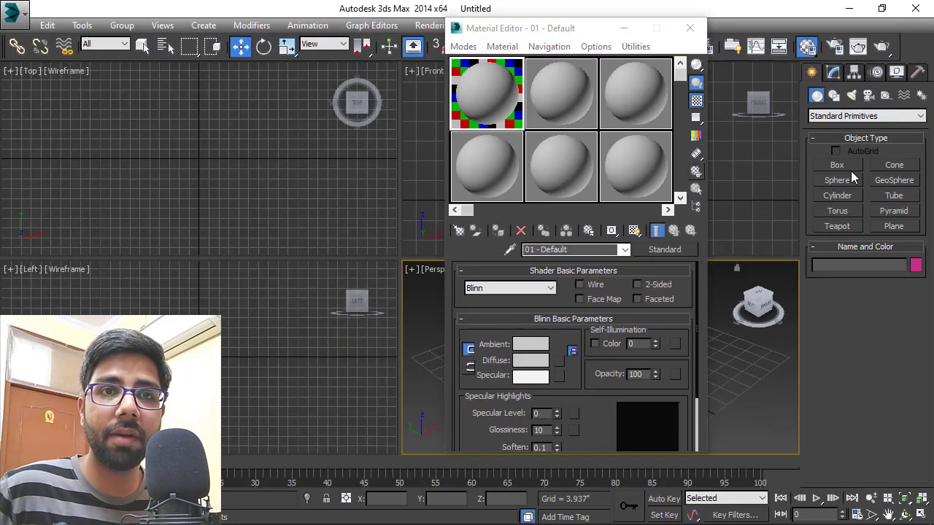
{"action": "left_click", "coordinate": [850, 170]}
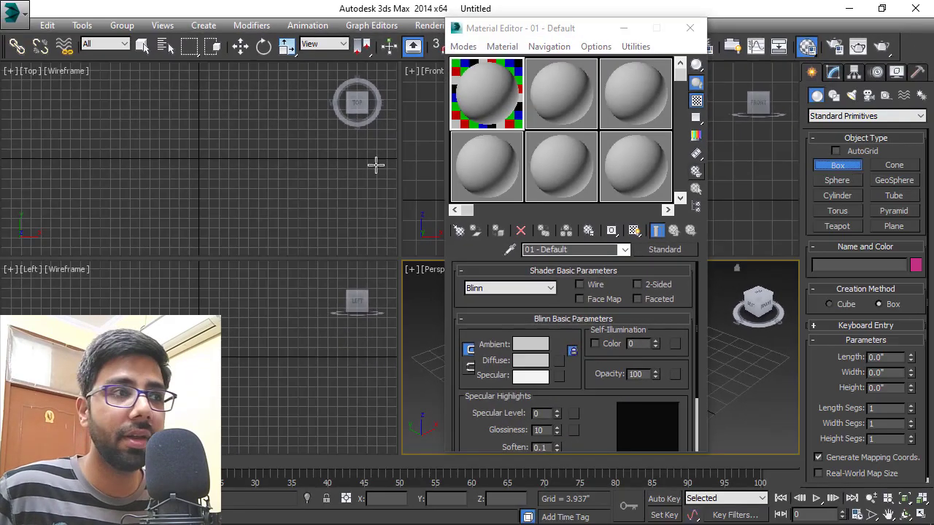
{"action": "left_click_drag", "start_coordinate": [163, 121], "coordinate": [208, 153]}
{"action": "left_click", "coordinate": [194, 117]}
{"action": "left_click", "coordinate": [836, 180]}
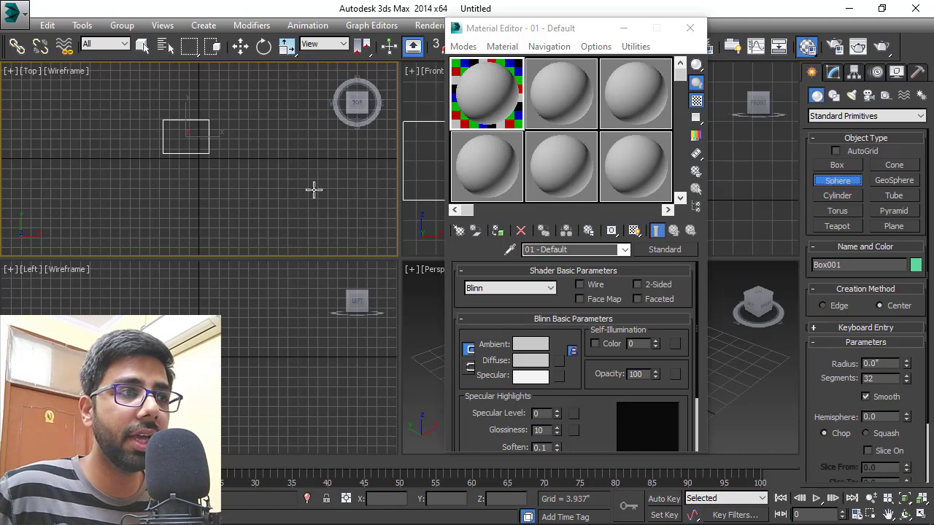
{"action": "left_click_drag", "start_coordinate": [314, 189], "coordinate": [361, 178]}
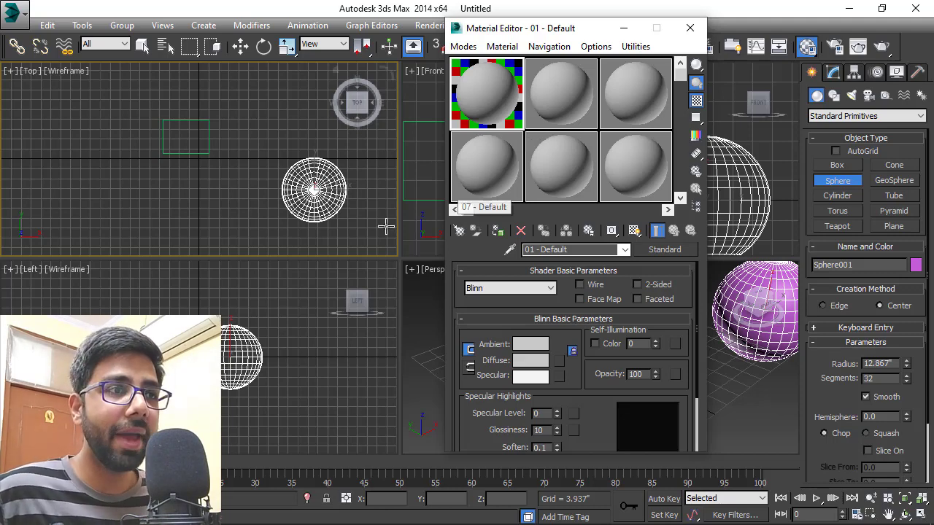
{"action": "right_click", "coordinate": [386, 227]}
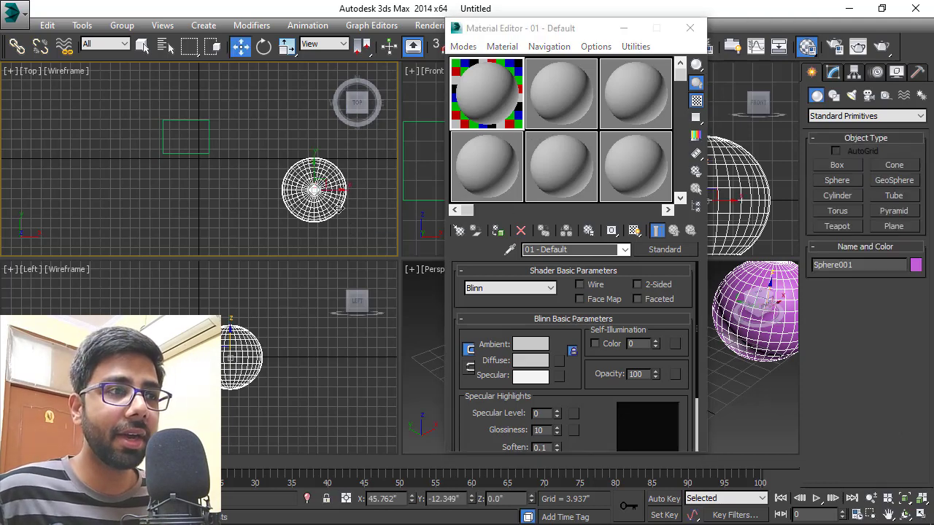
- Assign 01 - Default to the sphere, then select the box and make slot 02 active
{"action": "double_click", "coordinate": [489, 95]}
{"action": "left_click", "coordinate": [498, 232]}
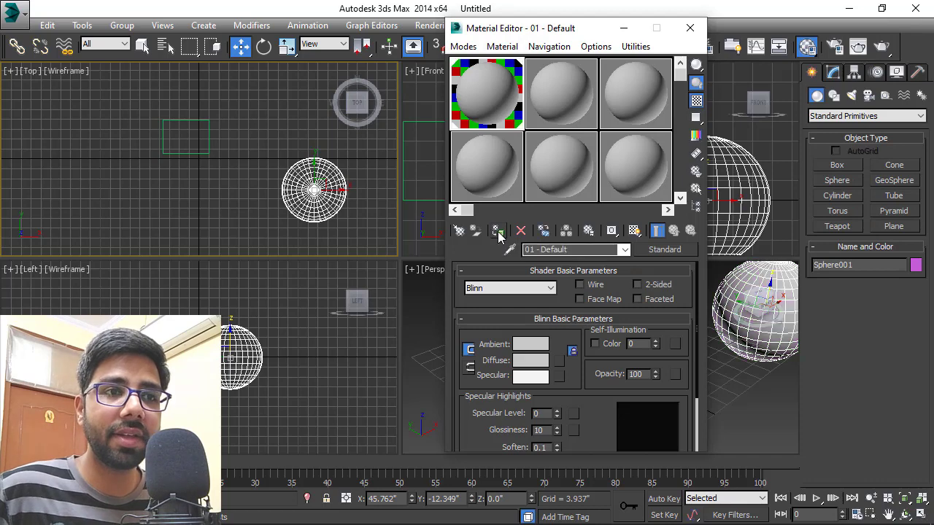
{"action": "left_click", "coordinate": [209, 147]}
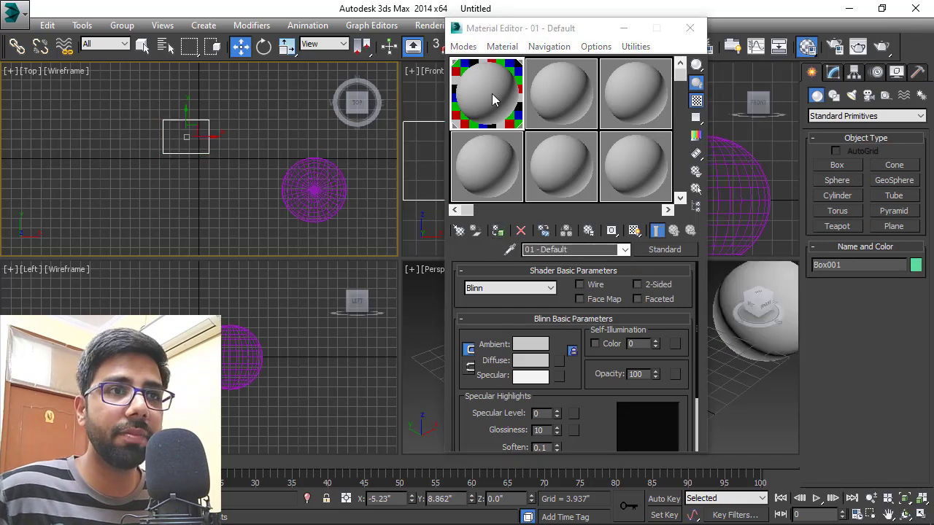
{"action": "left_click", "coordinate": [558, 89]}
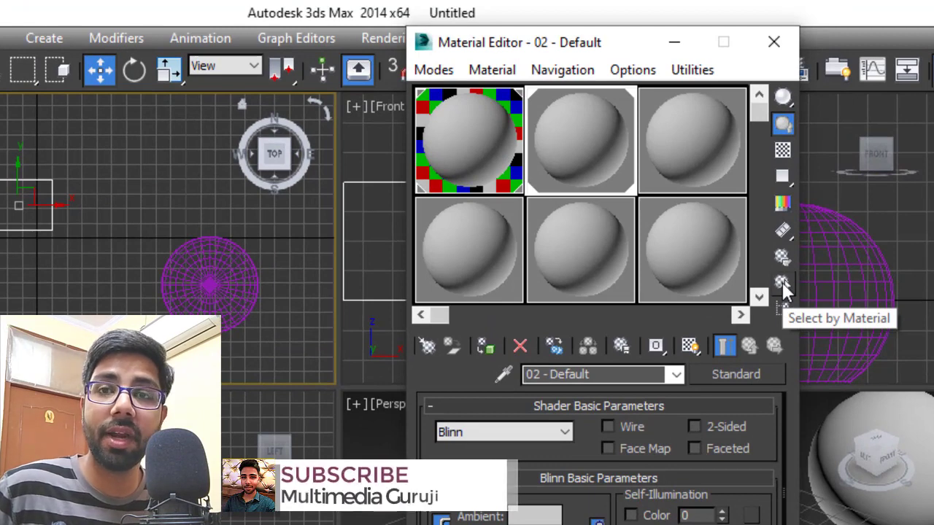
- Use Select by Material to pick Box001 from the Select Objects list
{"action": "left_click", "coordinate": [782, 282]}
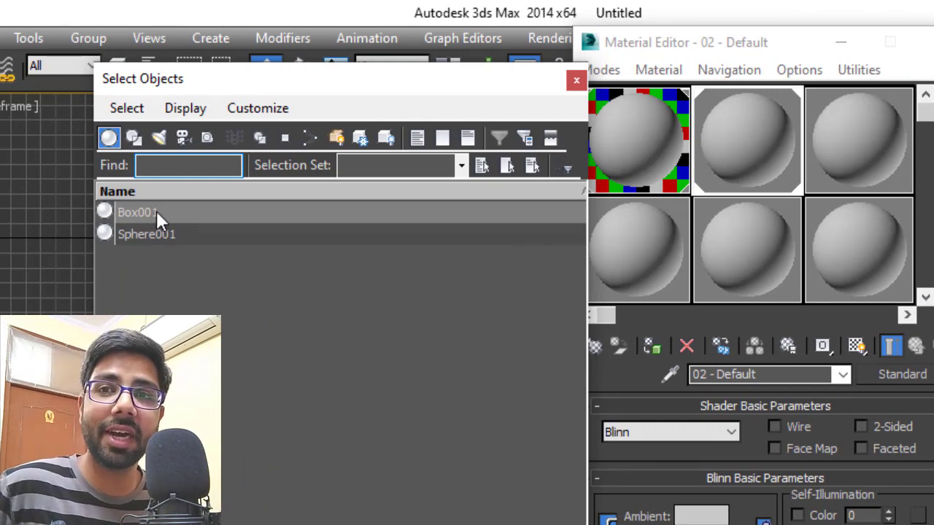
{"action": "left_click", "coordinate": [156, 211]}
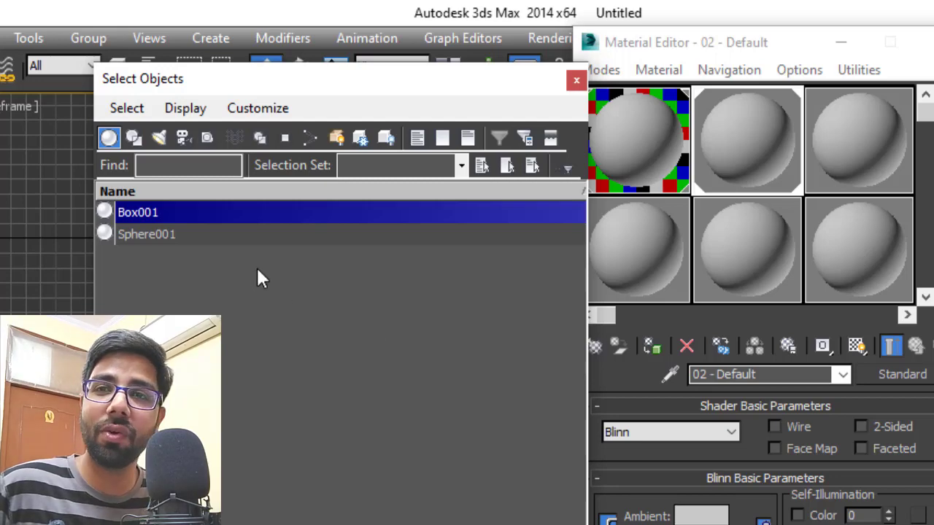
{"action": "key", "text": "Return"}
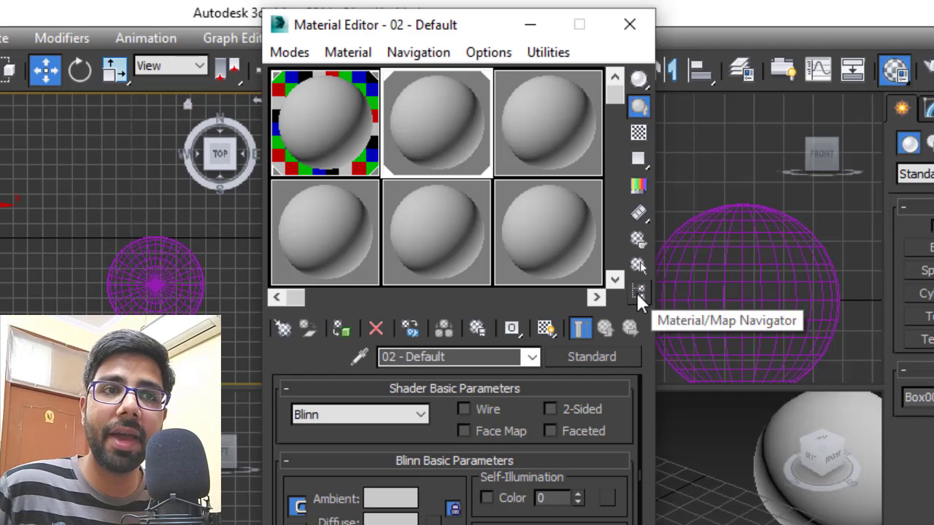
{"action": "left_click", "coordinate": [636, 292]}
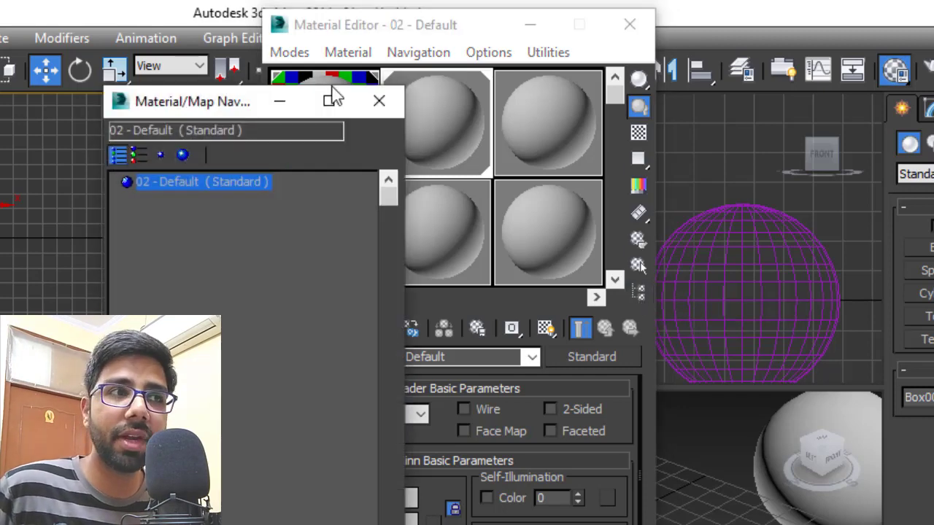
{"action": "left_click_drag", "start_coordinate": [186, 103], "coordinate": [18, 55]}
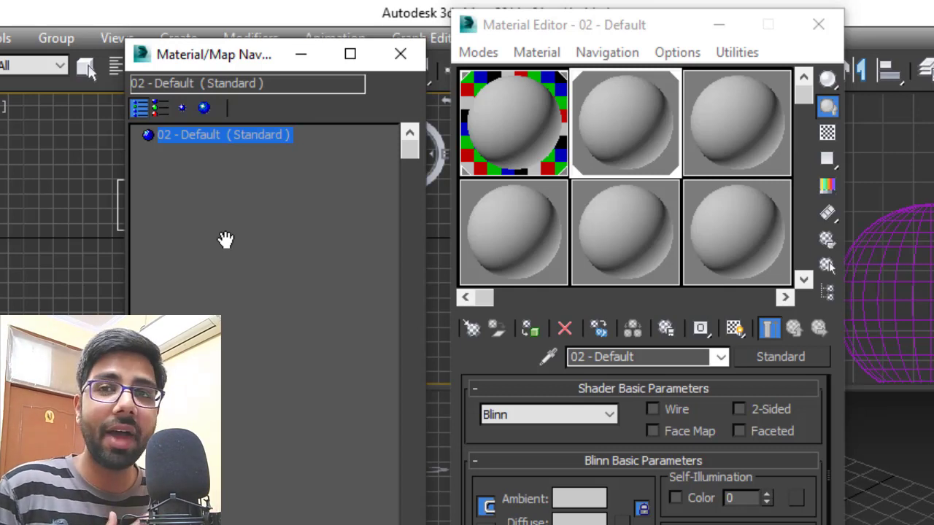
{"action": "left_click", "coordinate": [400, 54]}
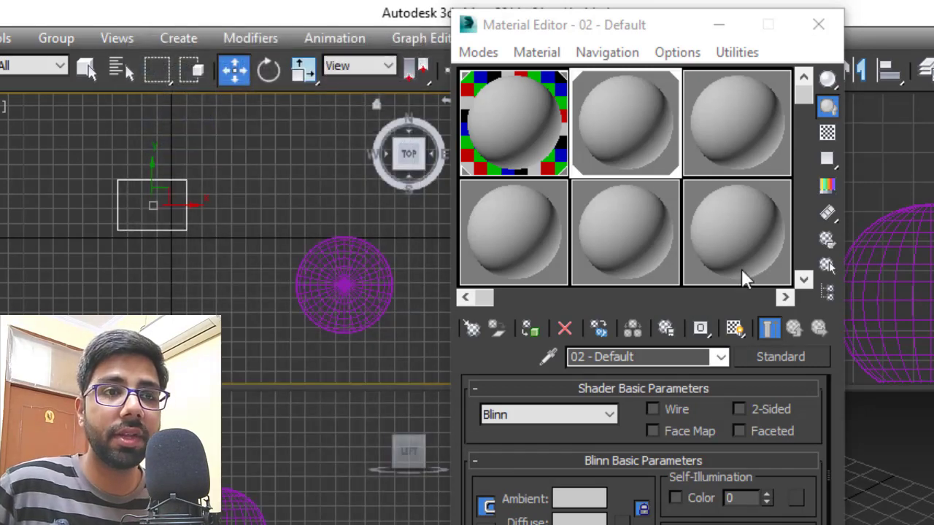
{"action": "left_click", "coordinate": [472, 330]}
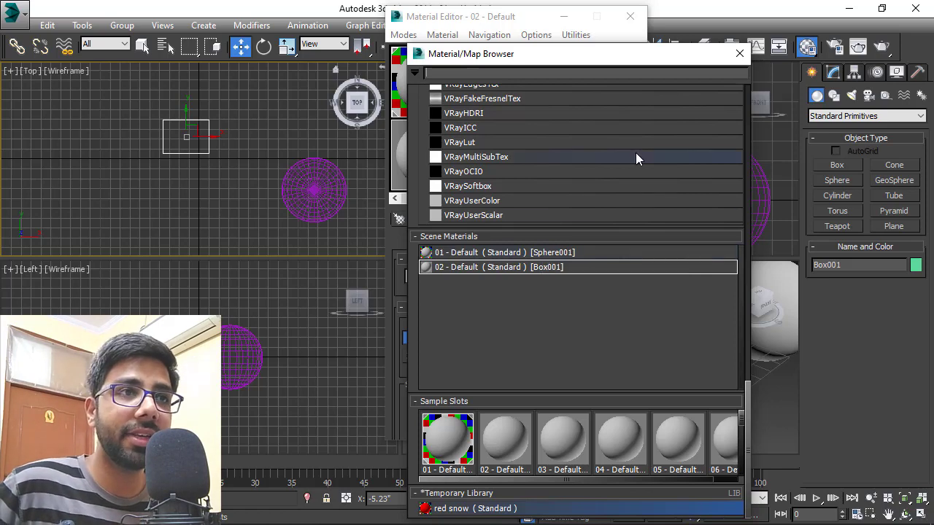
{"action": "scroll", "coordinate": [635, 155], "scroll_direction": "up", "scroll_amount": 5}
{"action": "scroll", "coordinate": [635, 155], "scroll_direction": "up", "scroll_amount": 4}
{"action": "scroll", "coordinate": [636, 155], "scroll_direction": "up", "scroll_amount": 1}
{"action": "scroll", "coordinate": [636, 154], "scroll_direction": "up", "scroll_amount": 3}
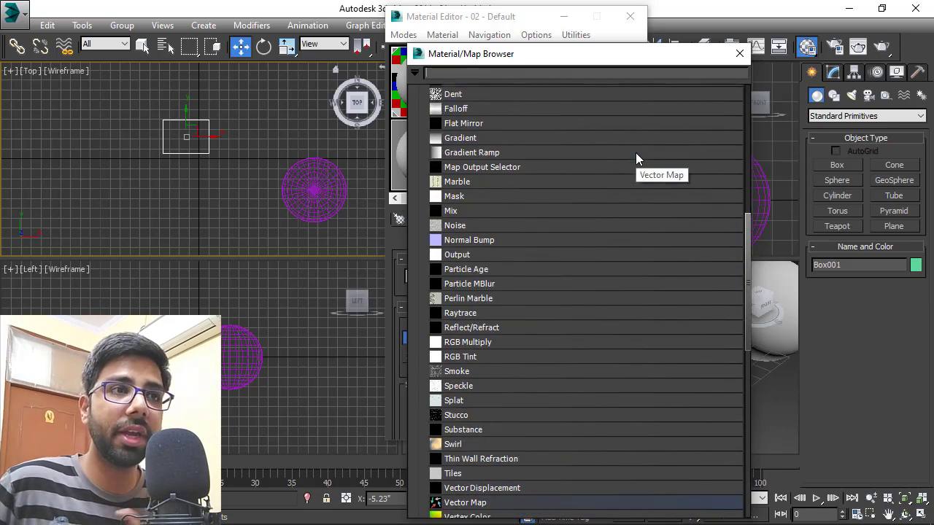
{"action": "scroll", "coordinate": [635, 154], "scroll_direction": "up", "scroll_amount": 3}
{"action": "scroll", "coordinate": [635, 154], "scroll_direction": "up", "scroll_amount": 1}
{"action": "scroll", "coordinate": [636, 153], "scroll_direction": "up", "scroll_amount": 3}
{"action": "scroll", "coordinate": [635, 155], "scroll_direction": "up", "scroll_amount": 2}
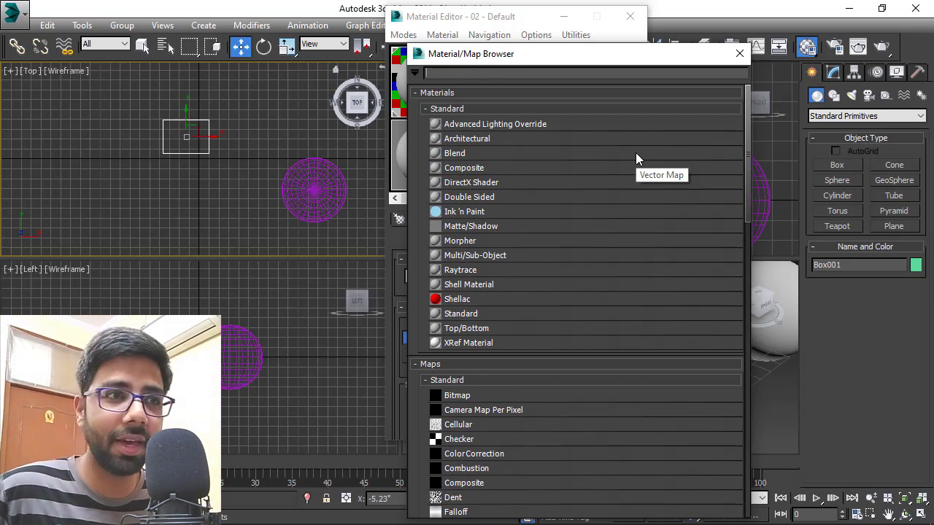
{"action": "scroll", "coordinate": [636, 152], "scroll_direction": "down", "scroll_amount": 3}
{"action": "scroll", "coordinate": [639, 153], "scroll_direction": "down", "scroll_amount": 3}
{"action": "scroll", "coordinate": [641, 156], "scroll_direction": "down", "scroll_amount": 1}
{"action": "scroll", "coordinate": [642, 156], "scroll_direction": "down", "scroll_amount": 5}
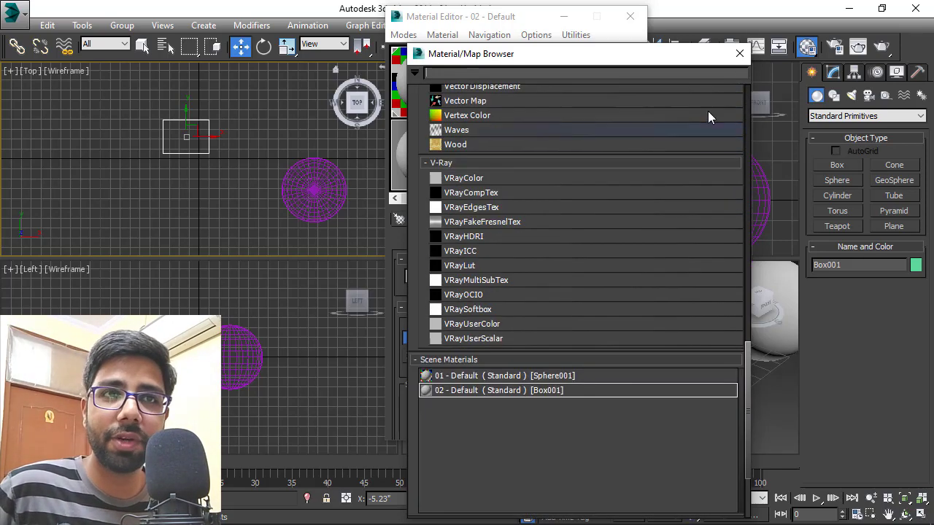
{"action": "left_click", "coordinate": [740, 57]}
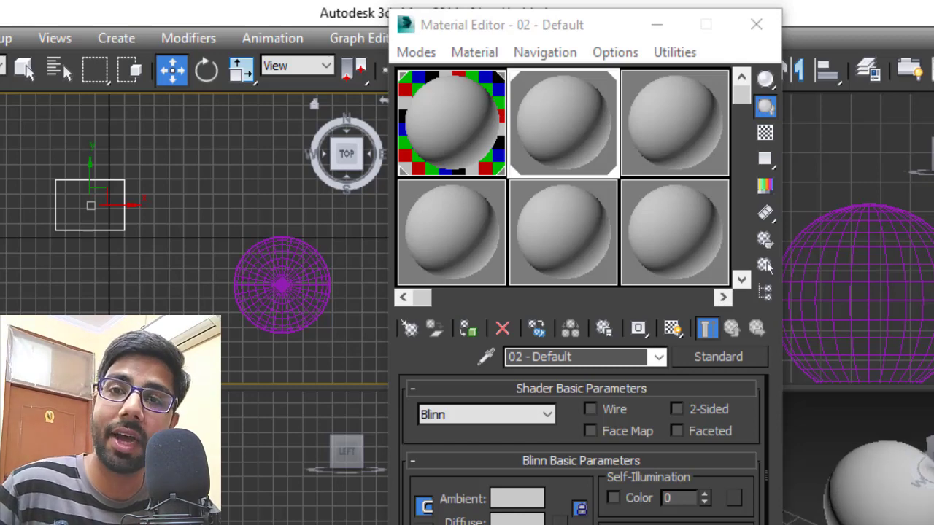
- Select Sphere001 and confirm in its Object Properties that it uses 01 - Default
{"action": "left_click", "coordinate": [895, 508]}
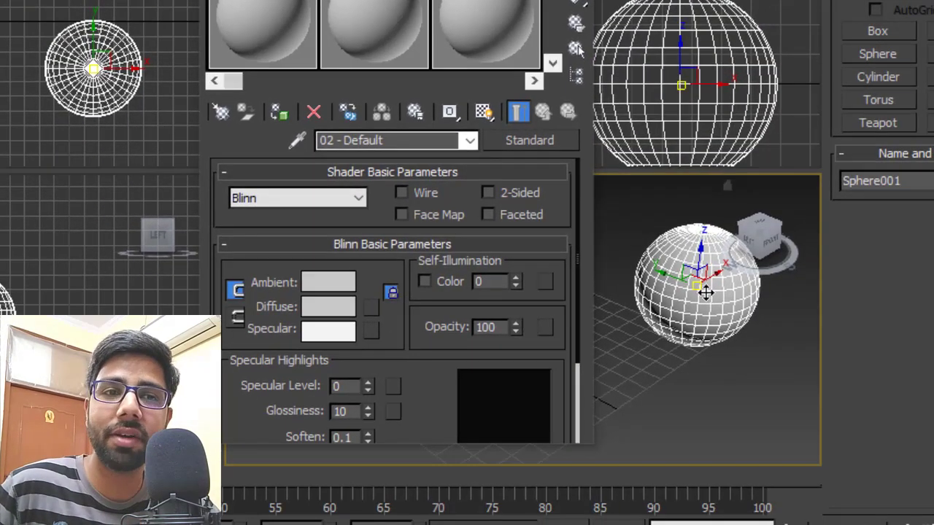
{"action": "right_click", "coordinate": [705, 292]}
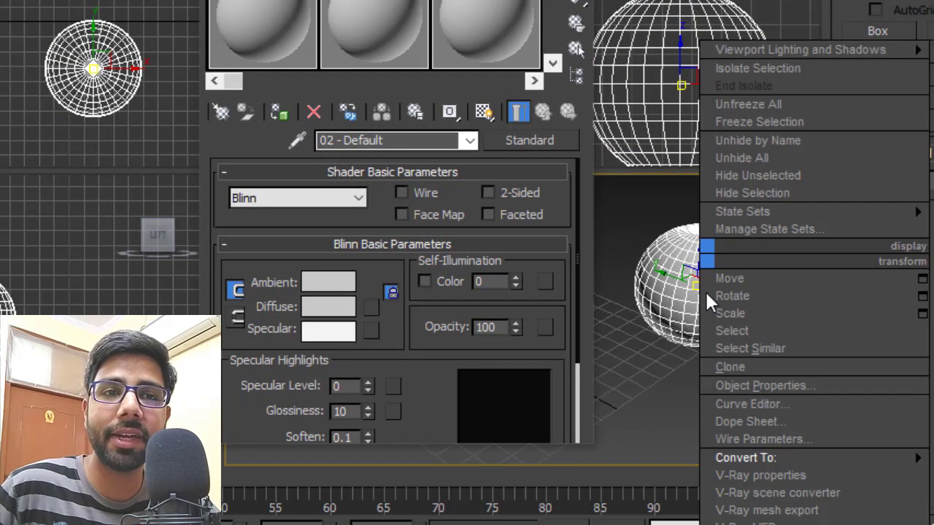
{"action": "left_click", "coordinate": [760, 385]}
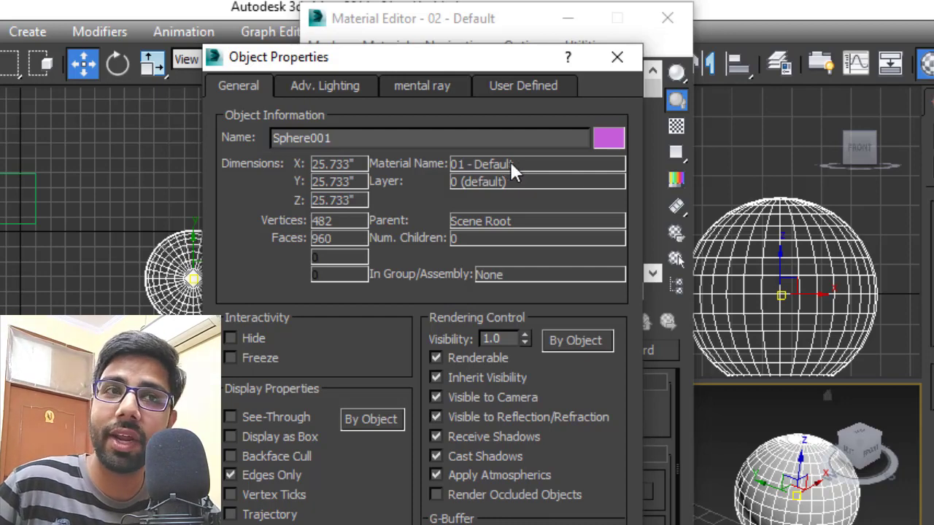
{"action": "left_click", "coordinate": [618, 57]}
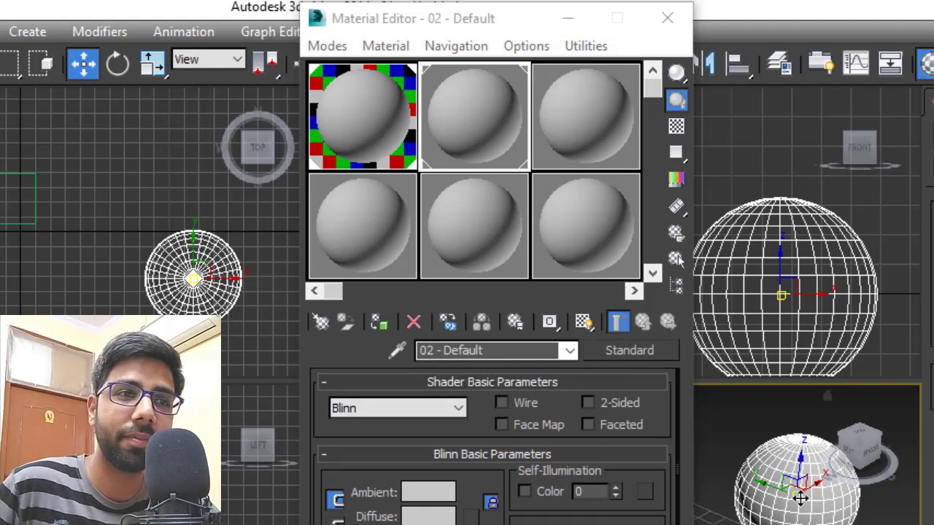
- Preview 02 - Default in the magnified window, then assign it to the selected Sphere001
{"action": "left_click", "coordinate": [383, 324]}
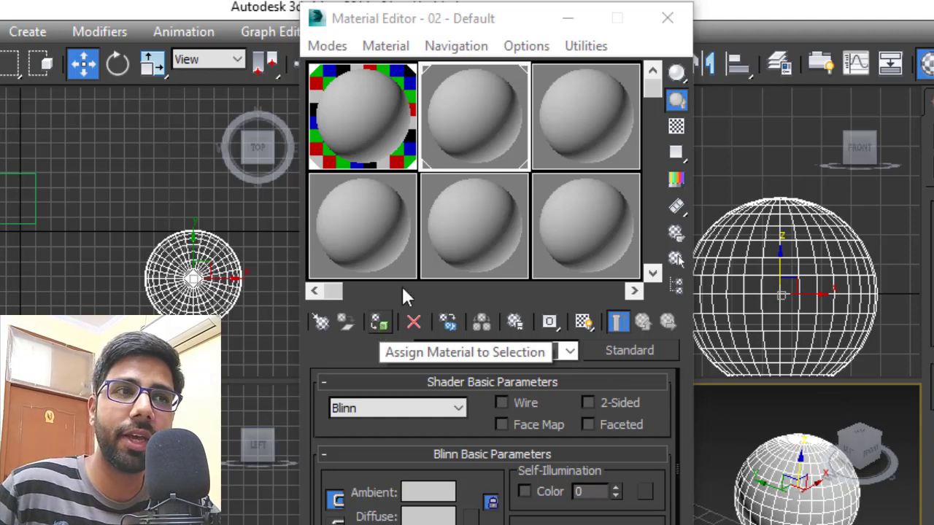
{"action": "double_click", "coordinate": [439, 136]}
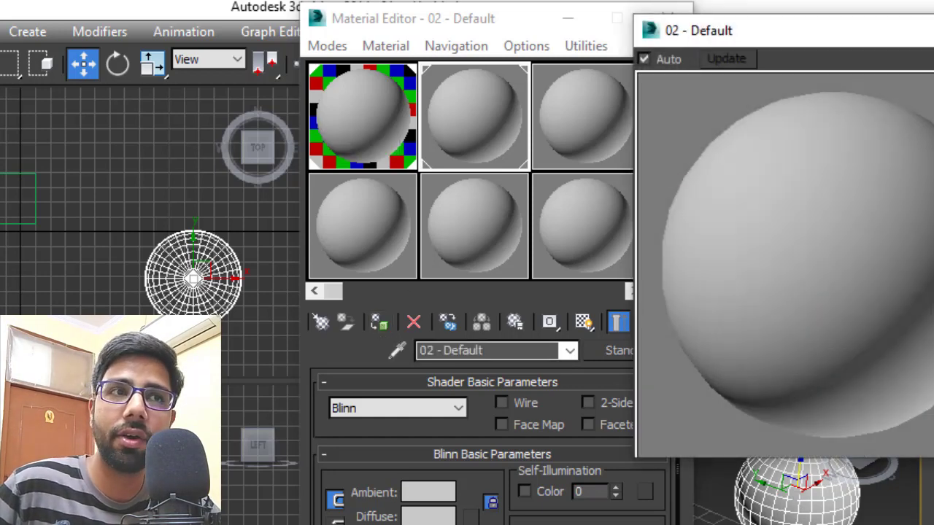
{"action": "left_click", "coordinate": [488, 112]}
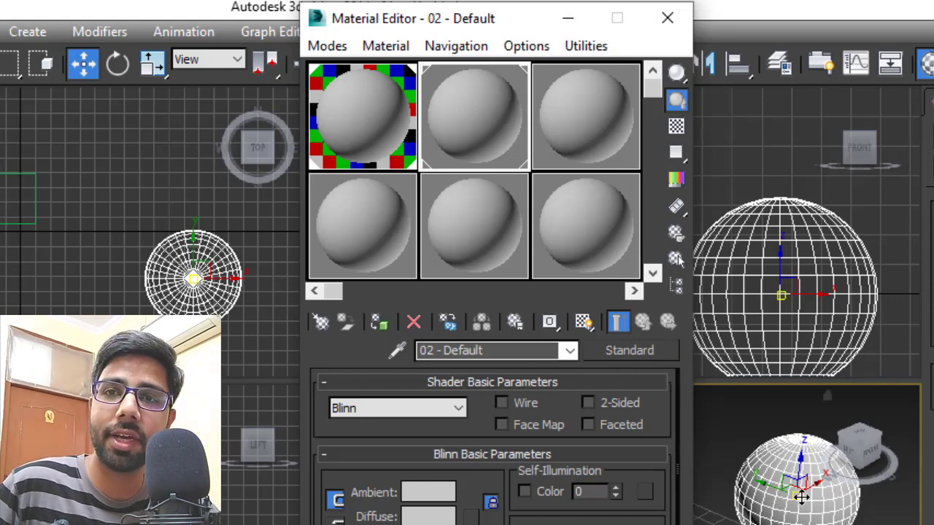
{"action": "left_click", "coordinate": [376, 321]}
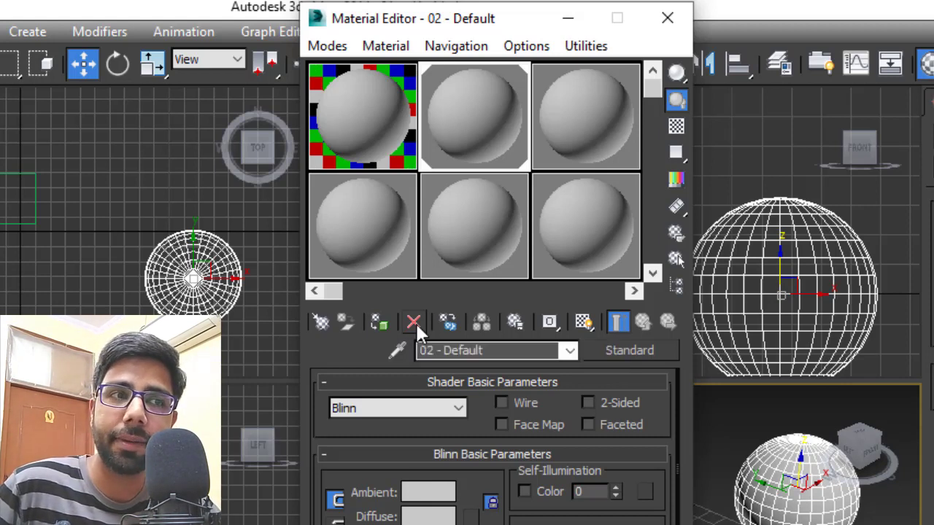
- Reset 01 - Default to its default settings, confirming with Yes
{"action": "left_click", "coordinate": [355, 117]}
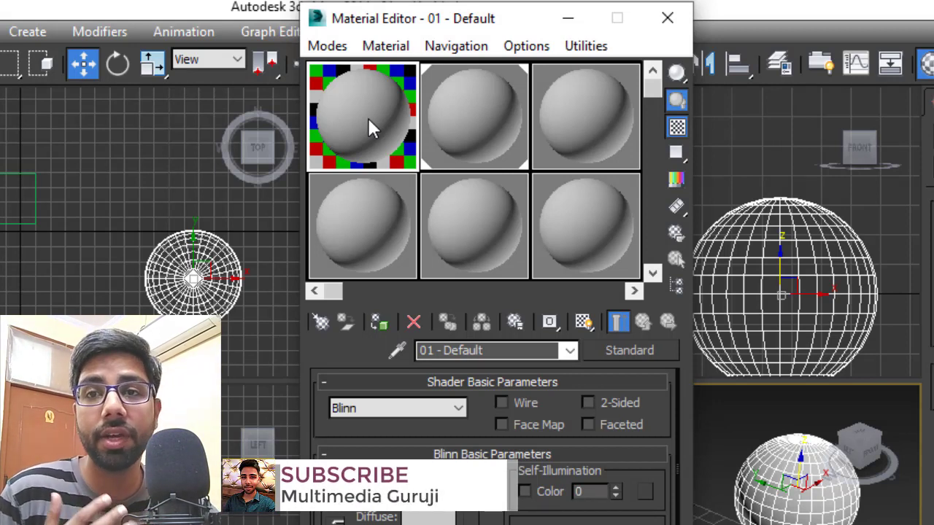
{"action": "left_click", "coordinate": [418, 326]}
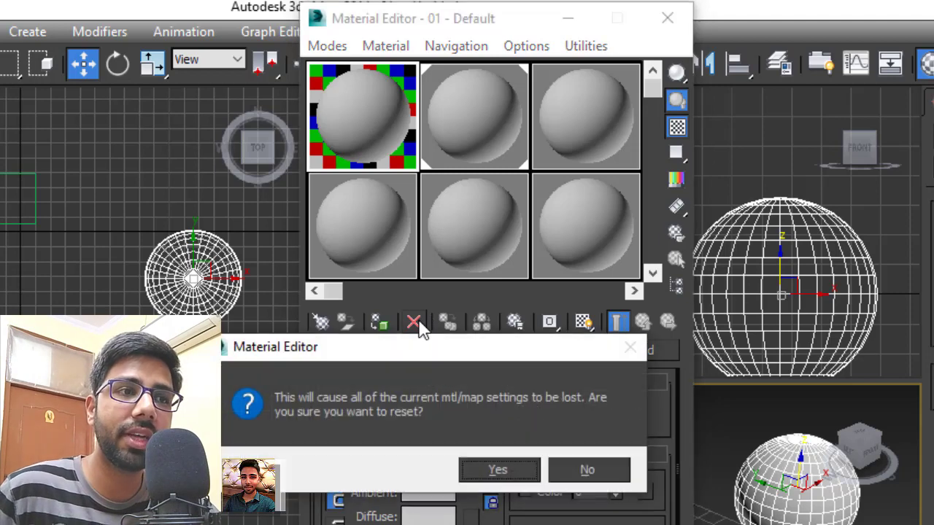
{"action": "left_click", "coordinate": [505, 472]}
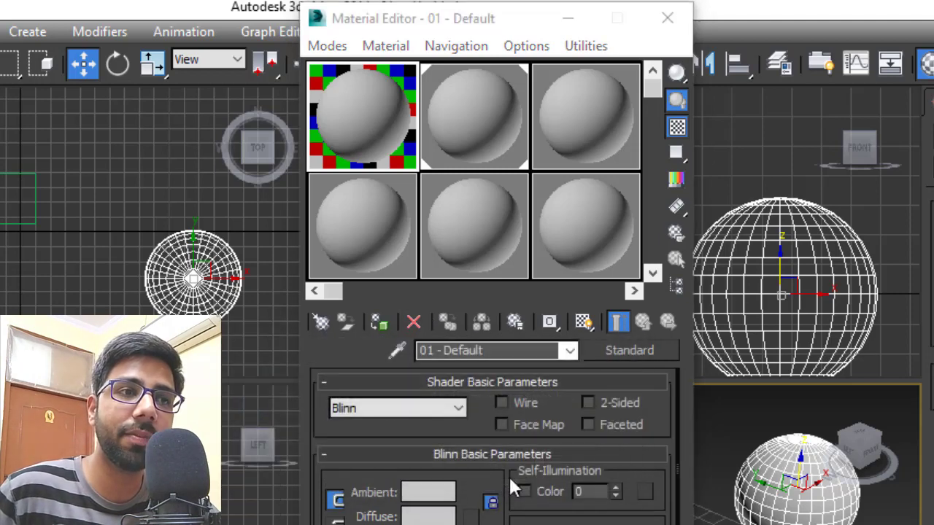
{"action": "left_click", "coordinate": [367, 133]}
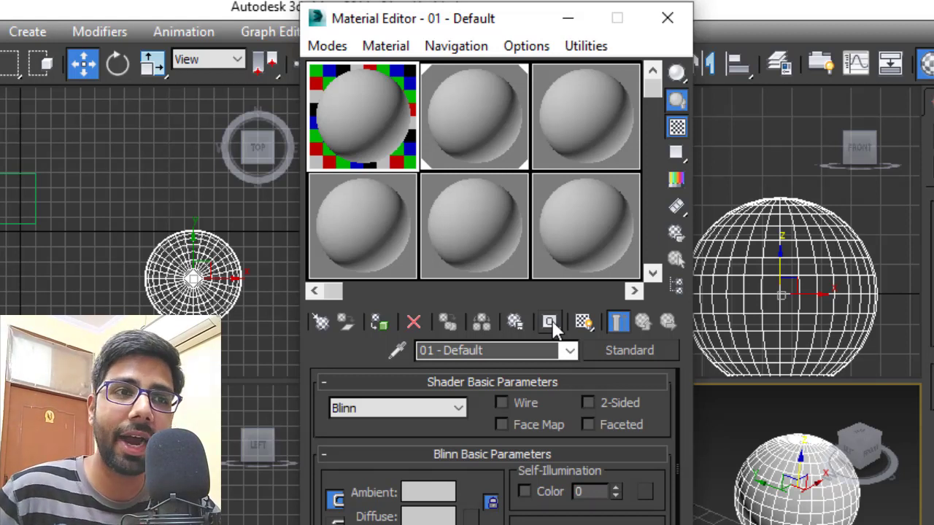
- Assign material ID channel 15 to 01 - Default and turn on Show Shaded Material in Viewport
{"action": "left_click_drag", "start_coordinate": [553, 330], "coordinate": [636, 419]}
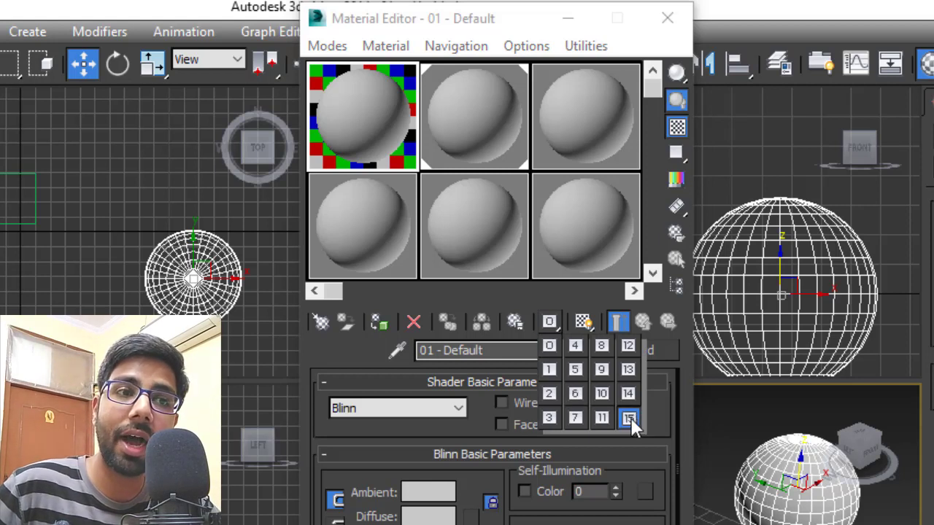
{"action": "left_click_drag", "start_coordinate": [631, 418], "coordinate": [631, 418]}
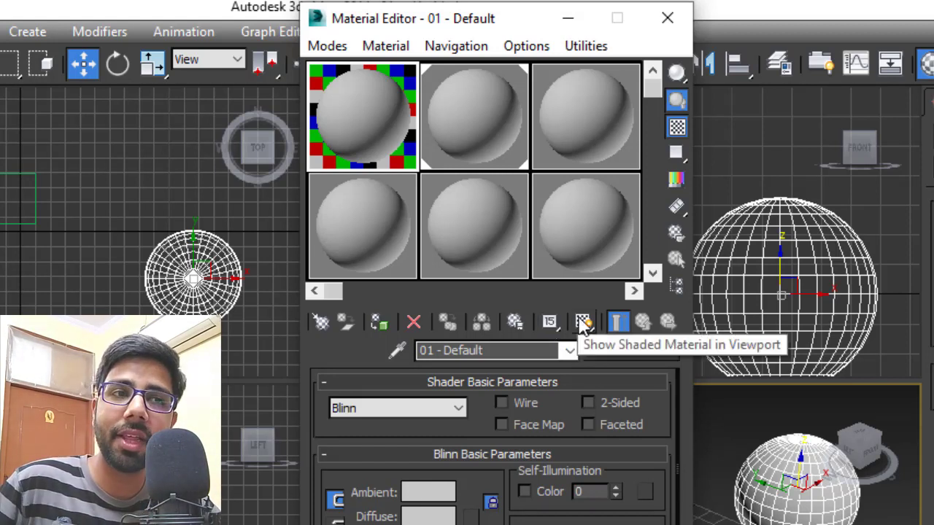
{"action": "left_click", "coordinate": [584, 325]}
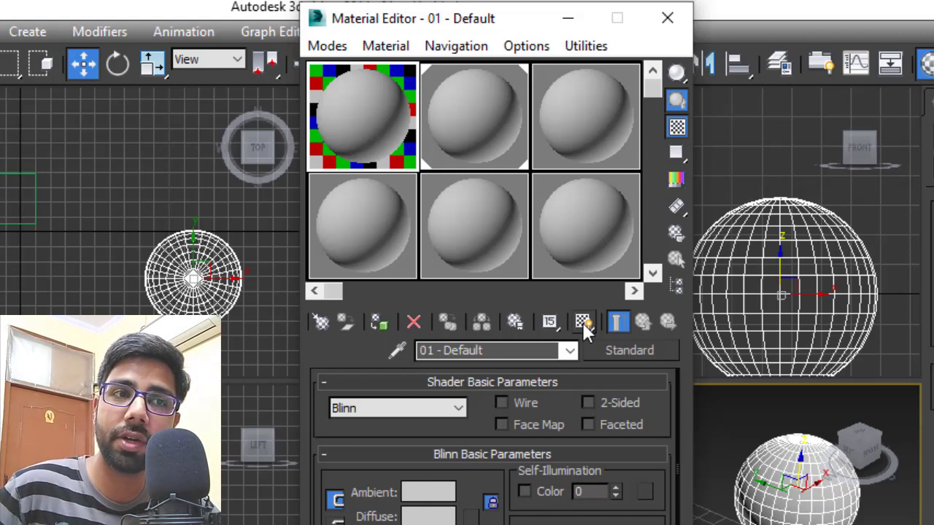
{"action": "left_click", "coordinate": [583, 322]}
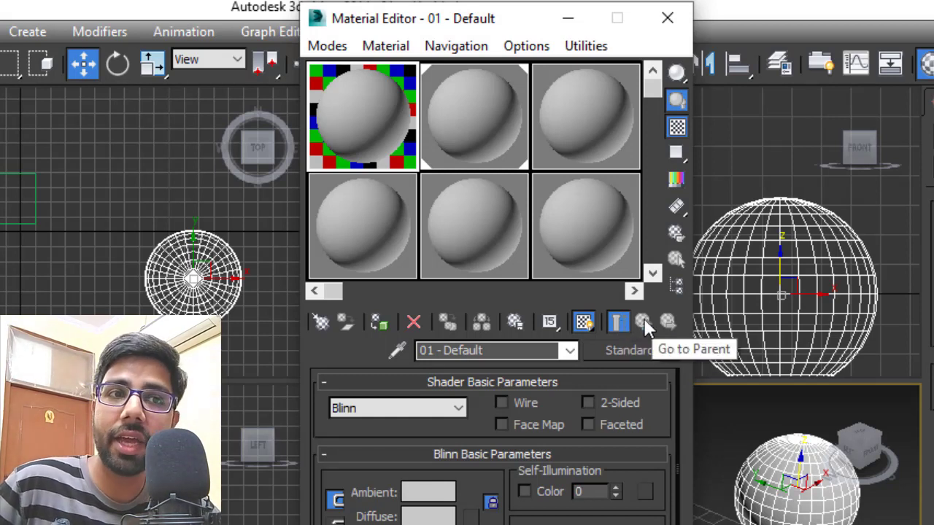
- Put a Checker map (Map #8) in 01 - Default's diffuse slot, then return to the material level
{"action": "left_click", "coordinate": [470, 517]}
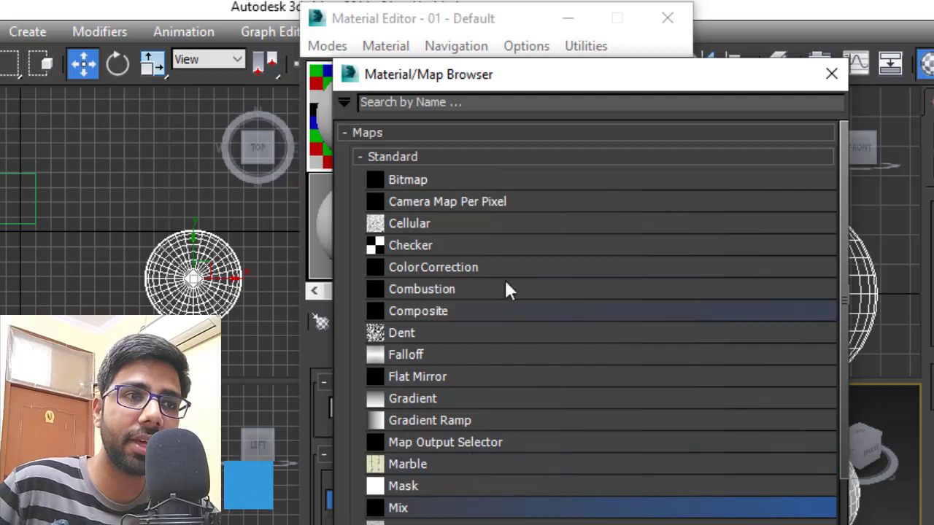
{"action": "double_click", "coordinate": [442, 248]}
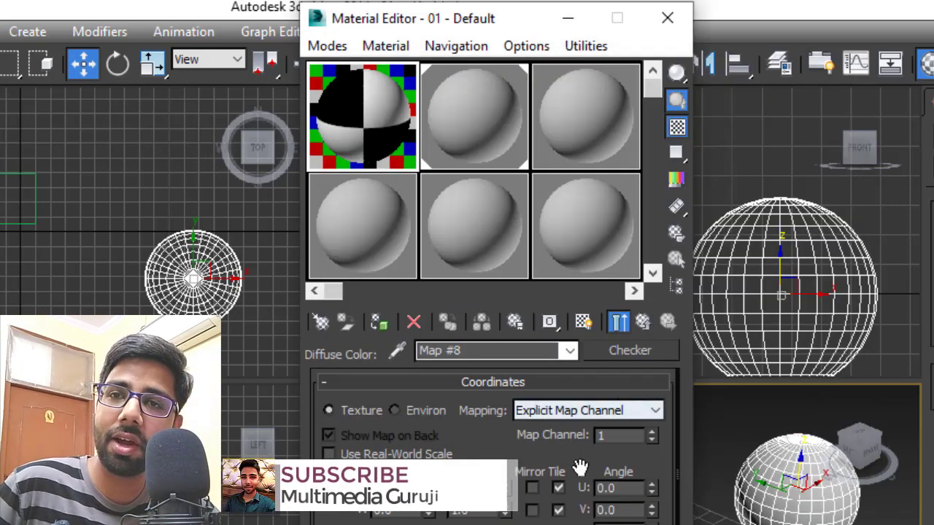
{"action": "left_click", "coordinate": [643, 322]}
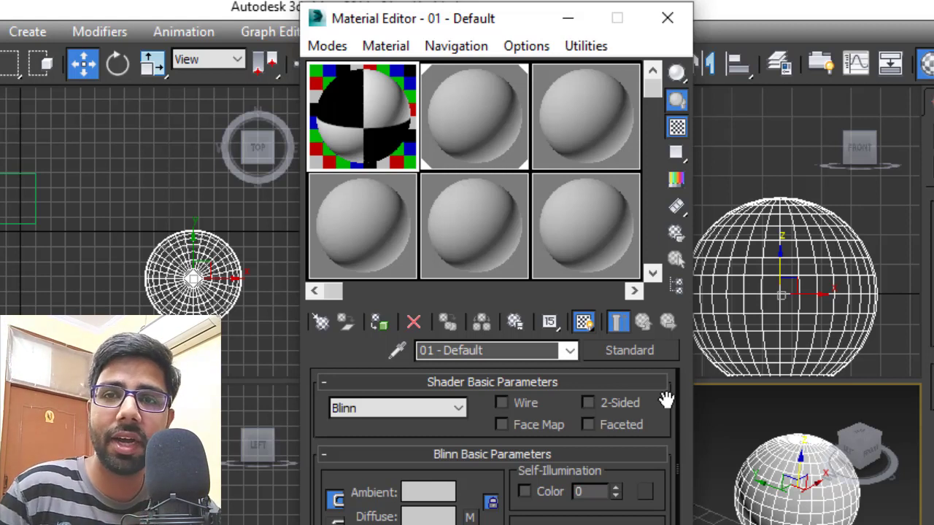
- Make 02 - Default the active sample slot and switch on its checkered background with B
{"action": "left_click", "coordinate": [593, 44]}
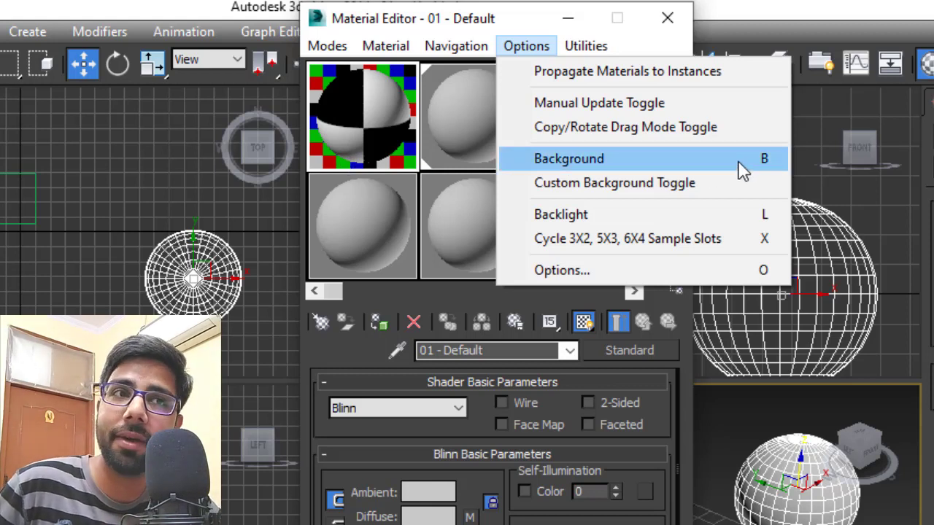
{"action": "left_click", "coordinate": [450, 108]}
{"action": "left_click", "coordinate": [450, 108]}
{"action": "key", "text": "b"}
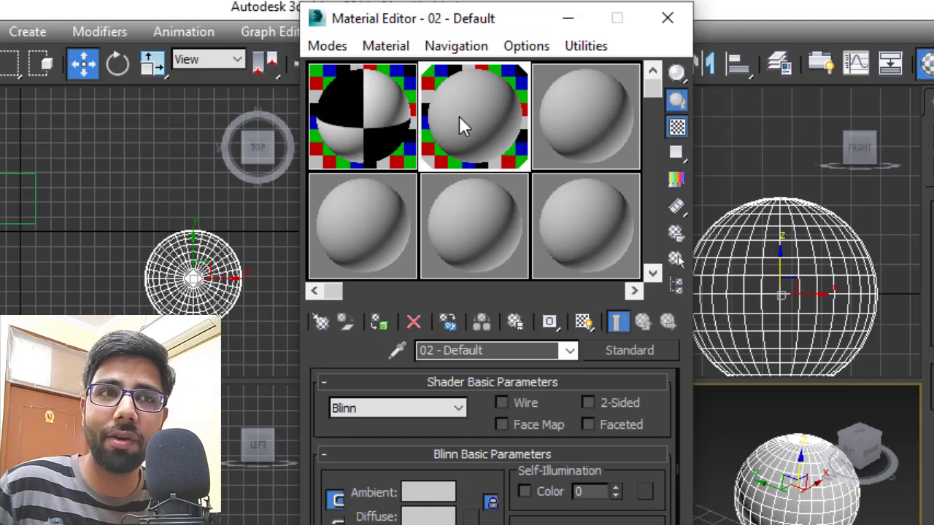
{"action": "left_click", "coordinate": [536, 50]}
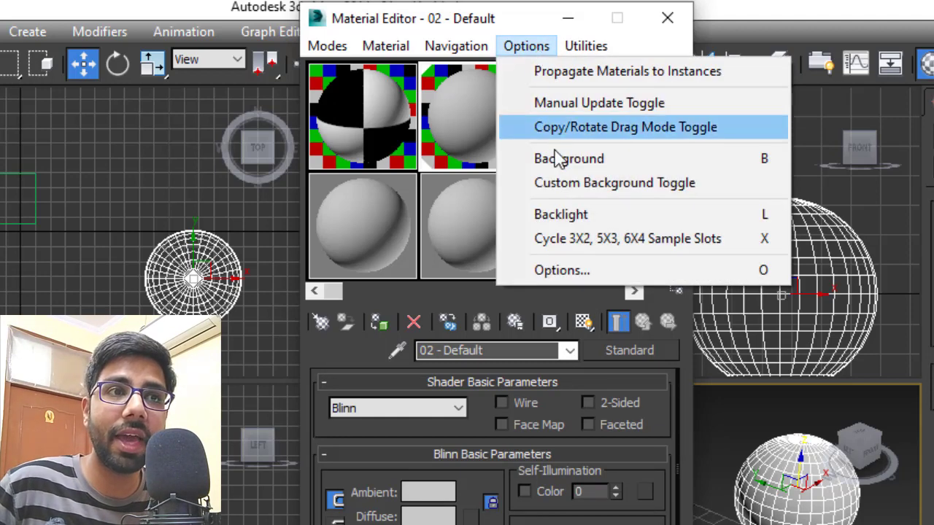